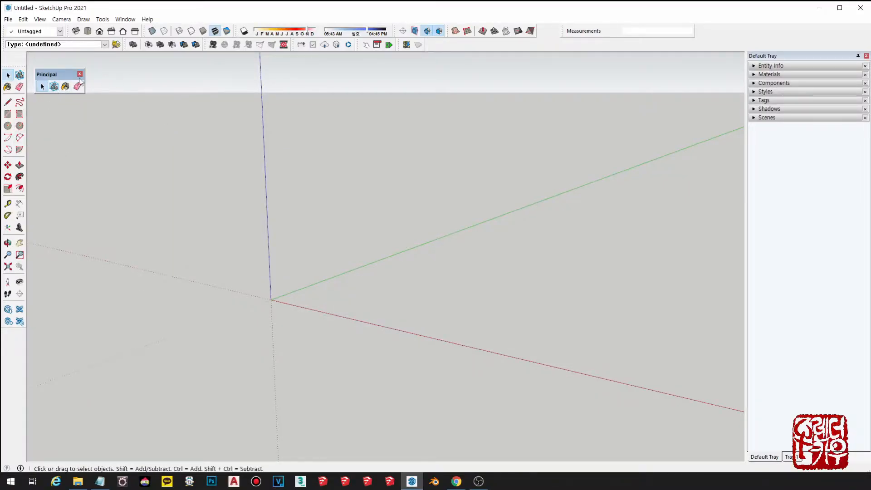
- Draw a square with 1000 mm sides on the ground plane, starting at the origin
left_click(8, 115)
middle_click_drag(410, 321, 330, 307)
left_click(283, 313)
type("1000")
key("Return")
- Push/Pull the square upward 1000 mm to form a cube
key("space")
key("p")
left_click(317, 315)
type("1000")
key("Return")
- Draw a line across the cube's top face, joining the midpoints of its front and back edges
middle_click_drag(319, 241, 381, 245, "shift")
scroll(403, 293, "up", 4)
key("l")
left_click(377, 233)
left_click(433, 175)
- Move the centre line of the top face straight up about 448 mm to form a gable roof
key("space")
left_click(407, 203)
scroll(410, 193, "up", 2)
middle_click_drag(410, 194, 385, 243)
key("m")
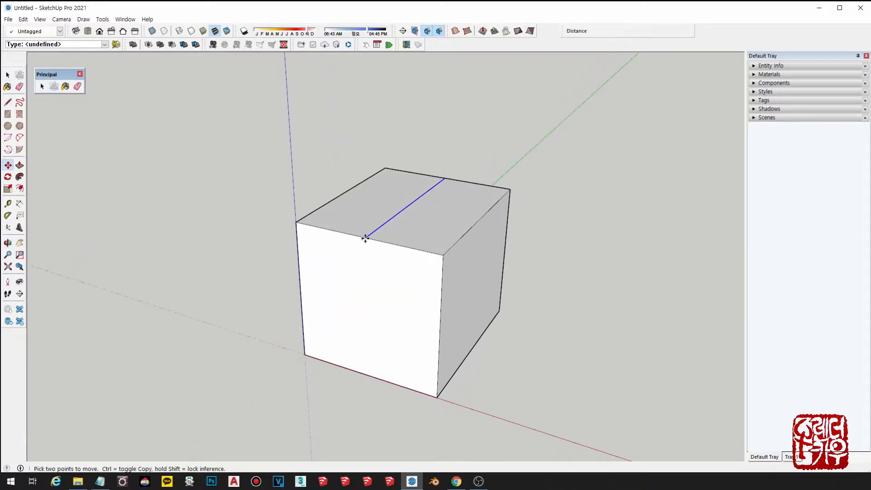
left_click(365, 233)
left_click(373, 135)
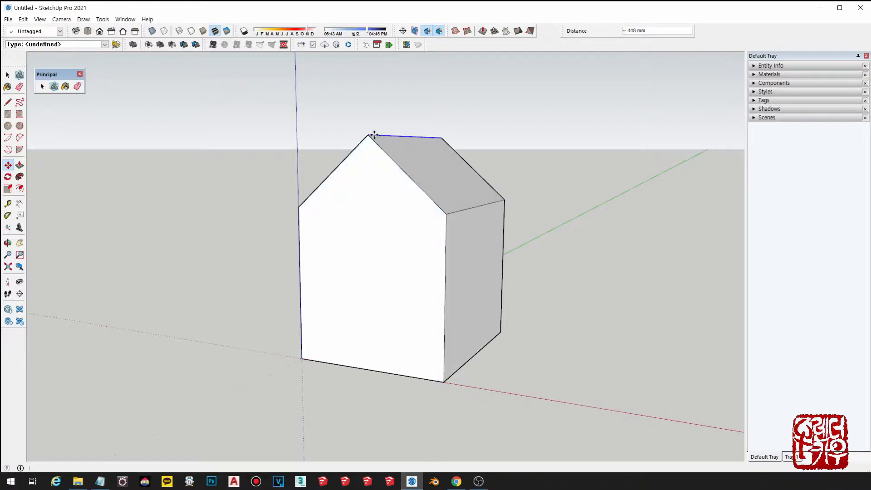
key("space")
- Offset the two roof edges and two side edges of the front gable face slightly inward, leaving out the base edge
middle_click_drag(375, 199, 376, 212)
left_click(377, 215)
scroll(376, 221, "down", 2)
scroll(367, 272, "up", 2)
double_click(367, 272)
left_click(370, 251, "shift")
left_click(370, 337, "shift")
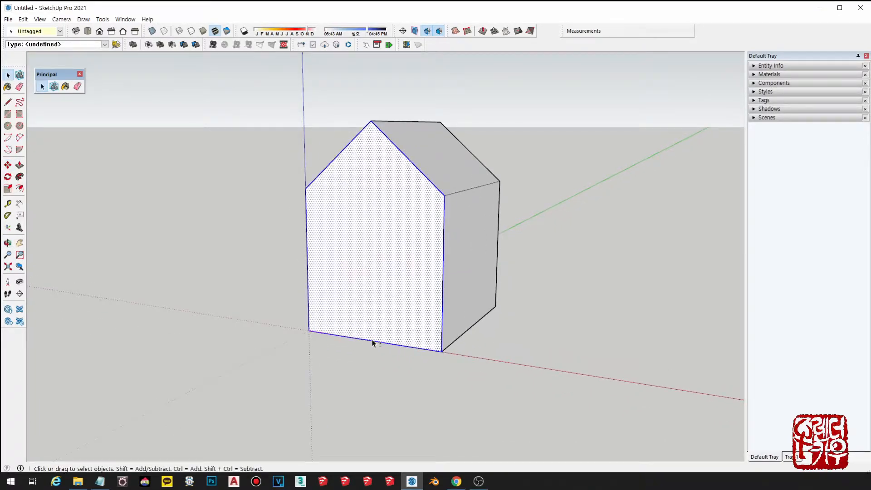
left_click(369, 306, "shift")
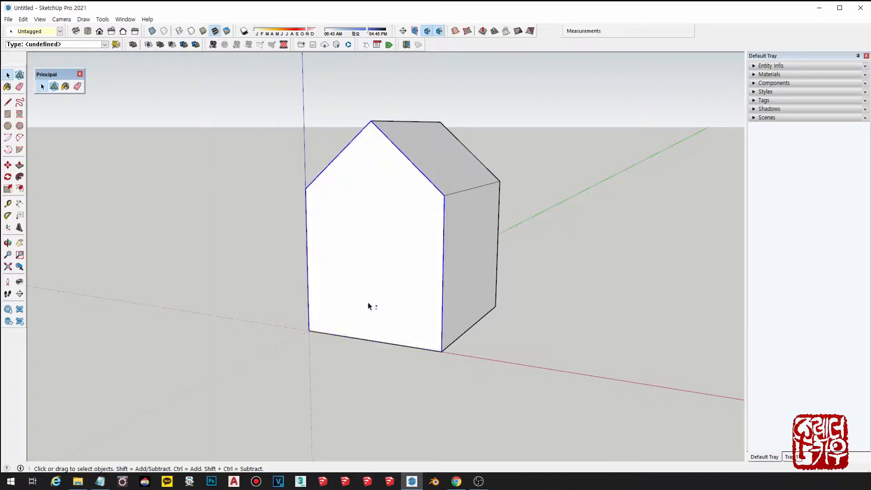
scroll(365, 295, "up", 2)
key("f")
left_click(320, 139)
left_click(325, 149)
key("space")
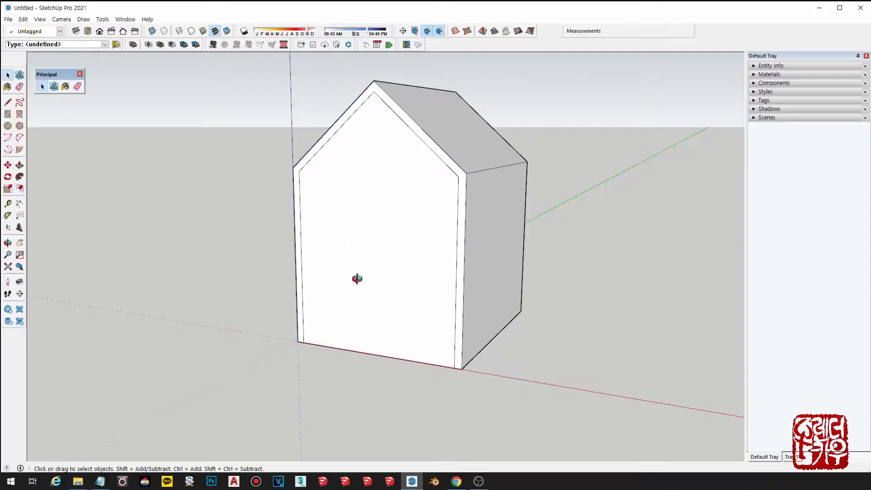
- Push the inner front face back slightly so the front wall is recessed behind the frame
middle_click_drag(360, 280, 367, 291)
key("p")
left_click(372, 304)
left_click(382, 300)
key("space")
scroll(381, 301, "down", 2)
- Draw a door rectangle of about 334 by 728 mm on the recessed front wall, standing on its base edge
middle_click_drag(466, 311, 405, 339)
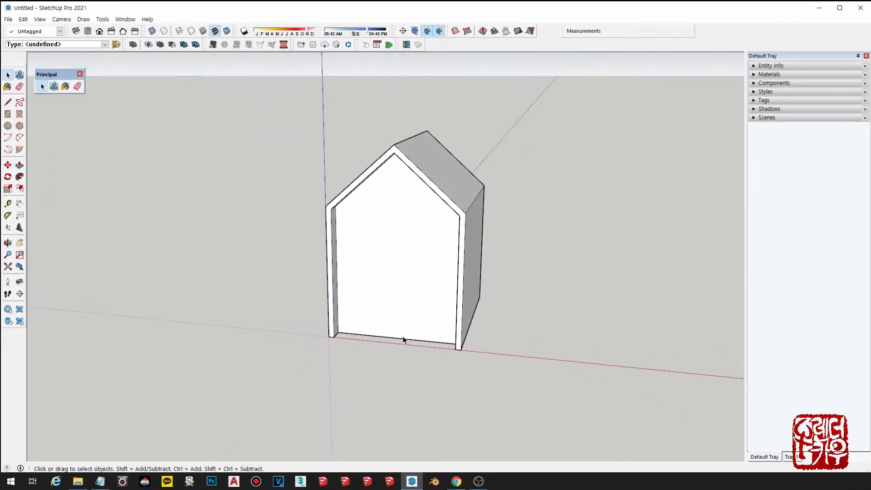
key("q")
key("r")
left_click(374, 335)
left_click(419, 245)
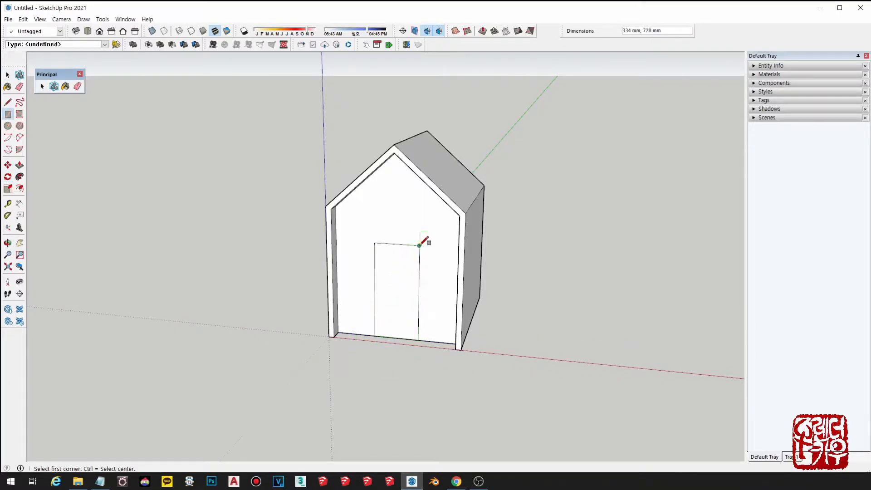
- Push the door face slightly inward to recess it into the front wall
key("space")
left_click(407, 313)
scroll(407, 313, "up", 3)
key("p")
left_click(389, 311)
left_click(390, 312)
key("space")
scroll(454, 304, "down", 3)
middle_click_drag(595, 295, 522, 254)
key("ctrl+a")
middle_click_drag(617, 329, 569, 356)
left_click(553, 328)
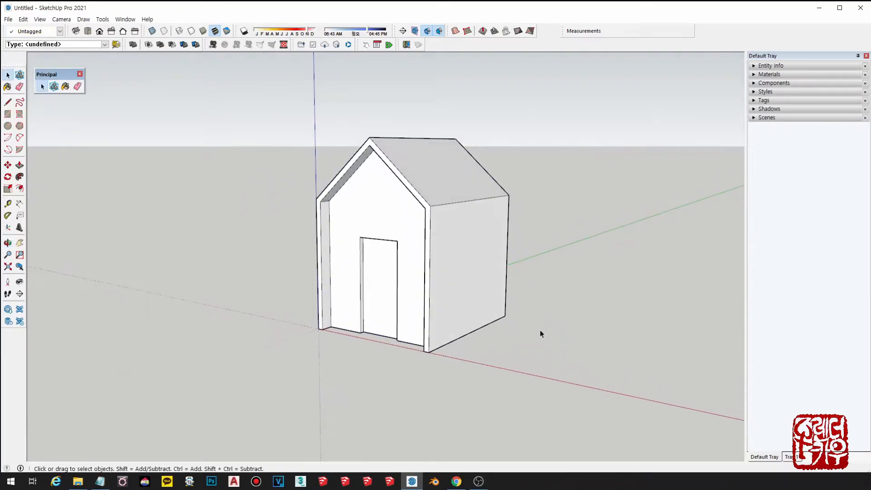
left_click_drag(192, 86, 643, 427)
middle_click_drag(546, 325, 526, 345, "shift")
right_click(405, 239)
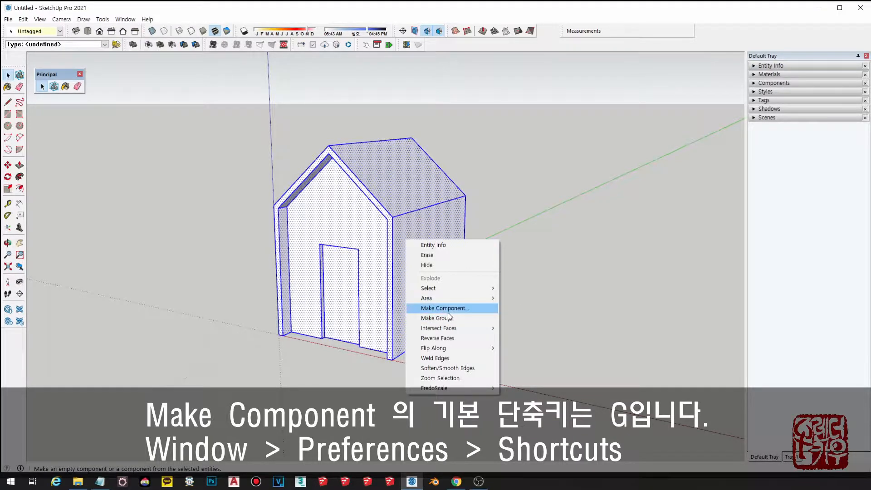
left_click(615, 281)
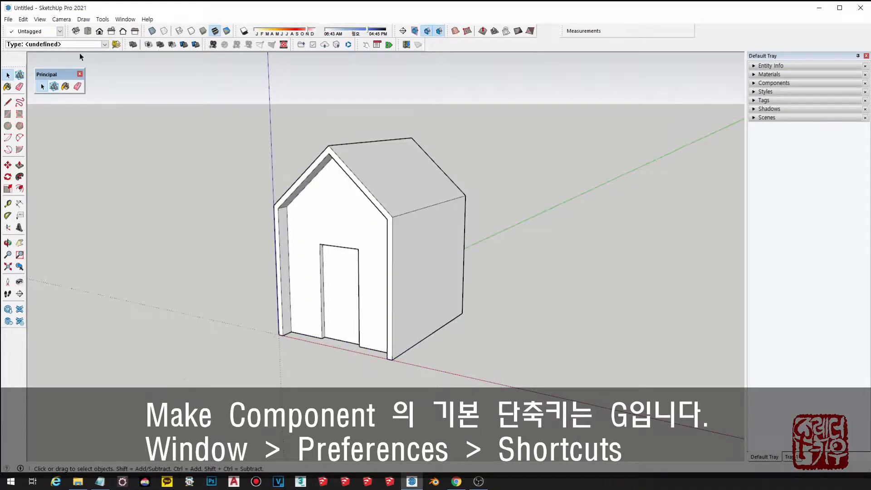
- Look up the shortcut assigned to Make Component in the preferences, filtering the functions by COMPO, and close without changes
left_click(125, 19)
left_click(153, 87)
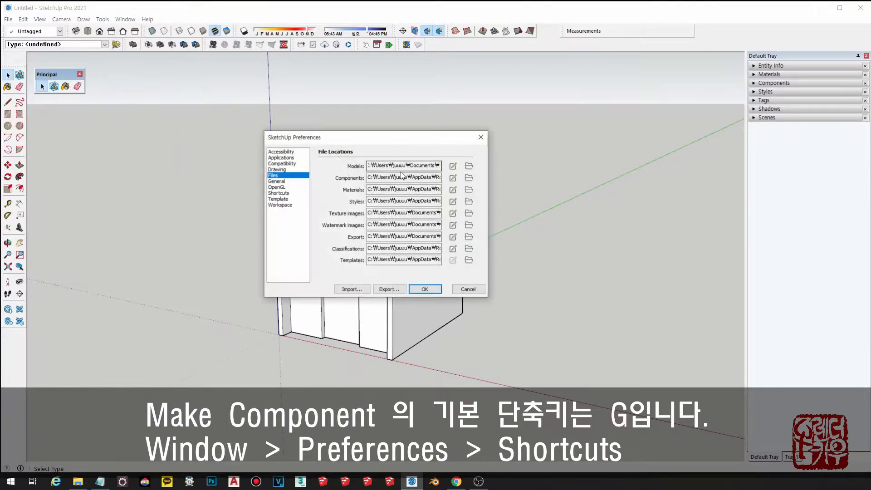
left_click(285, 193)
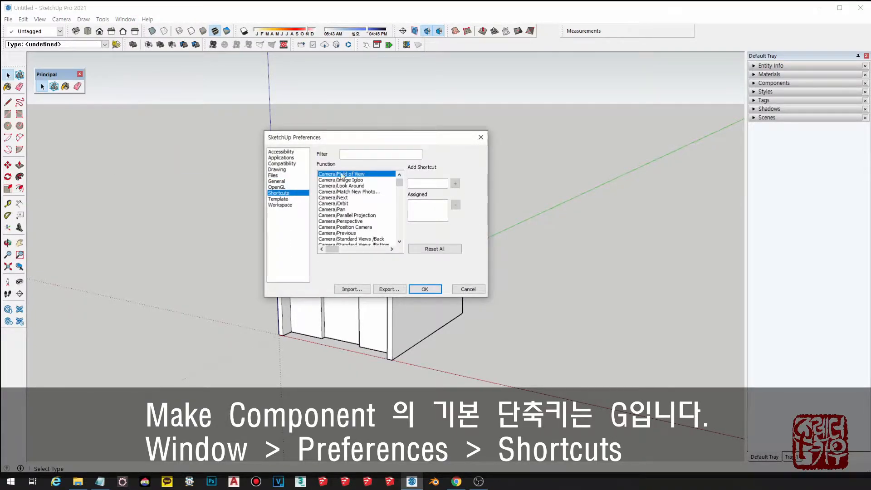
left_click(373, 154)
type("COMPO")
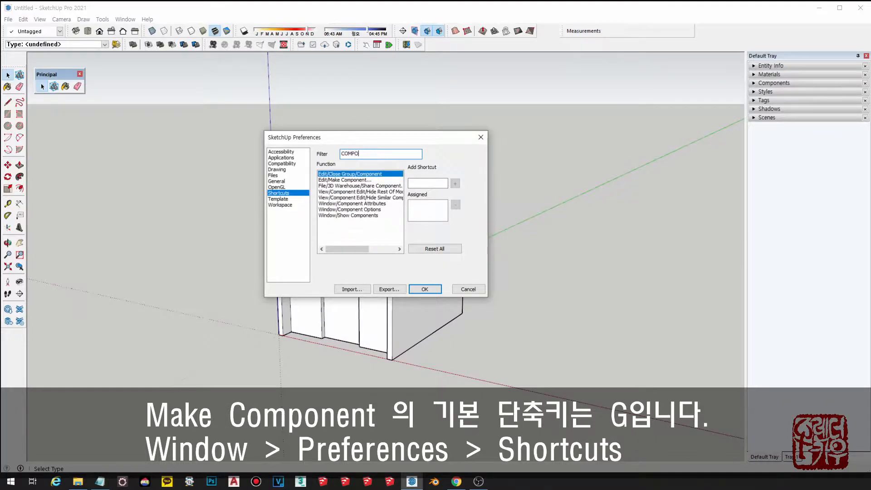
left_click(362, 180)
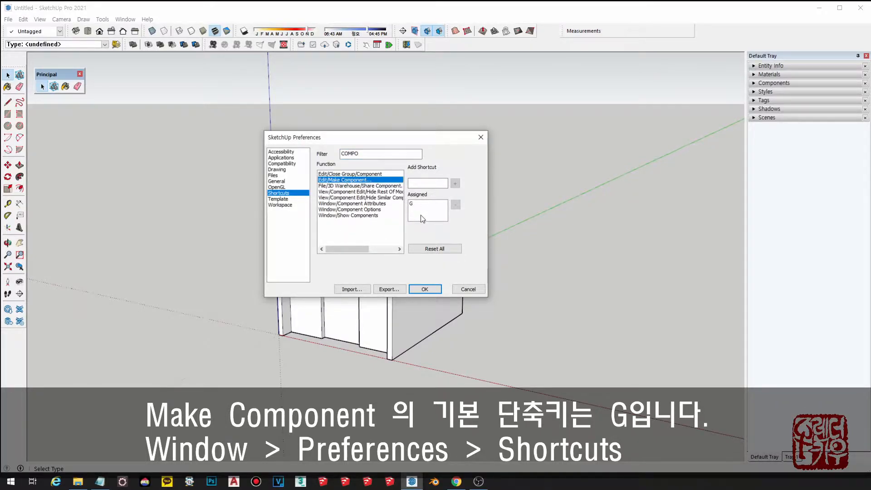
left_click(469, 290)
left_click_drag(186, 147, 483, 355)
middle_click_drag(484, 355, 422, 325)
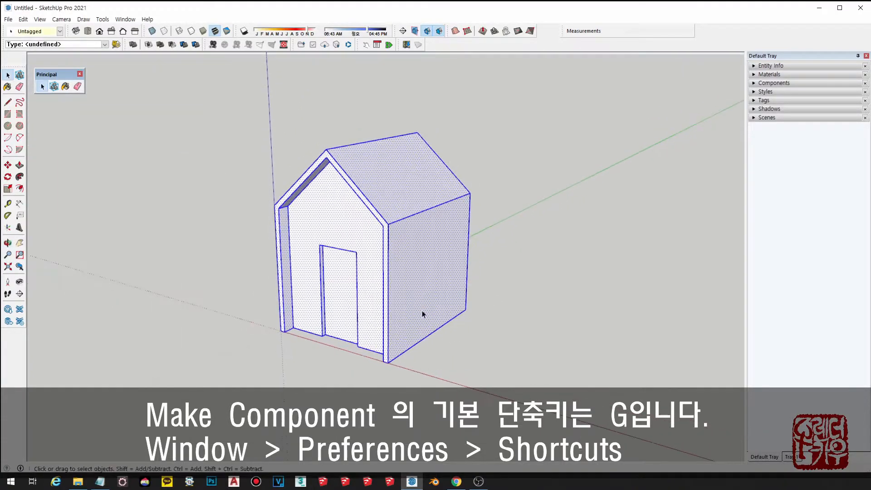
right_click(386, 206)
left_click(216, 237)
- Start making a component from the entire house geometry and name its definition Sample House
left_click_drag(215, 95, 670, 395)
right_click(380, 182)
left_click(417, 250)
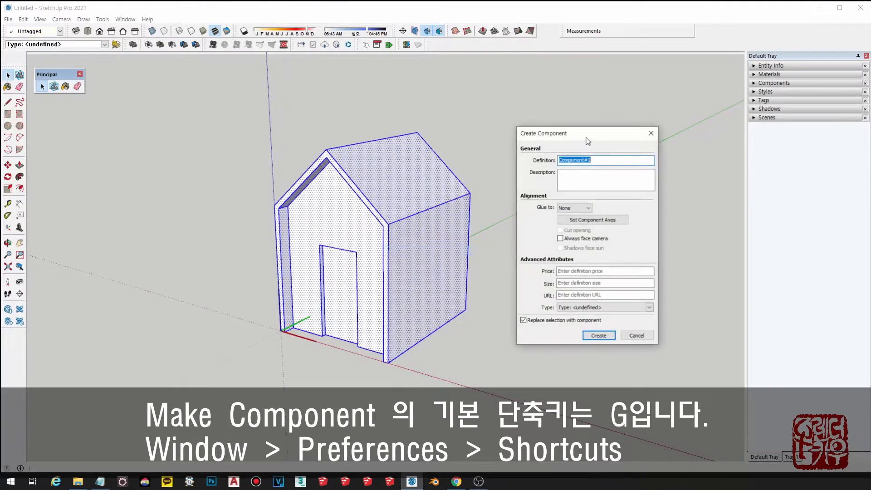
left_click_drag(589, 135, 568, 134)
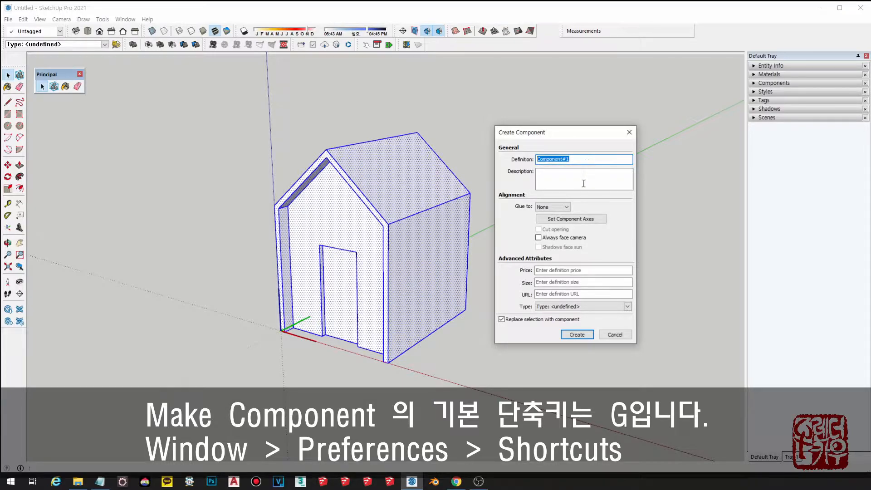
left_click(580, 157)
left_click_drag(581, 163, 536, 159)
left_click(595, 159)
left_click_drag(591, 158, 481, 164)
left_click(597, 159)
left_click_drag(590, 160, 480, 159)
left_click(570, 180)
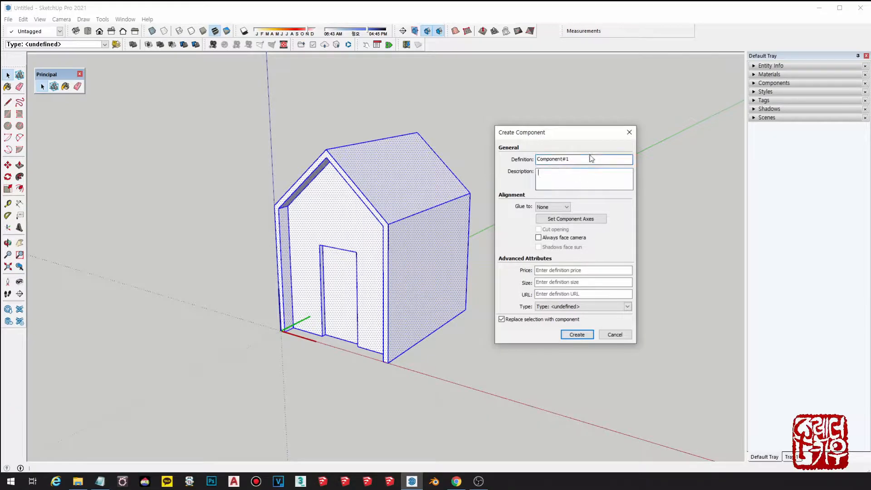
left_click_drag(581, 158, 397, 162)
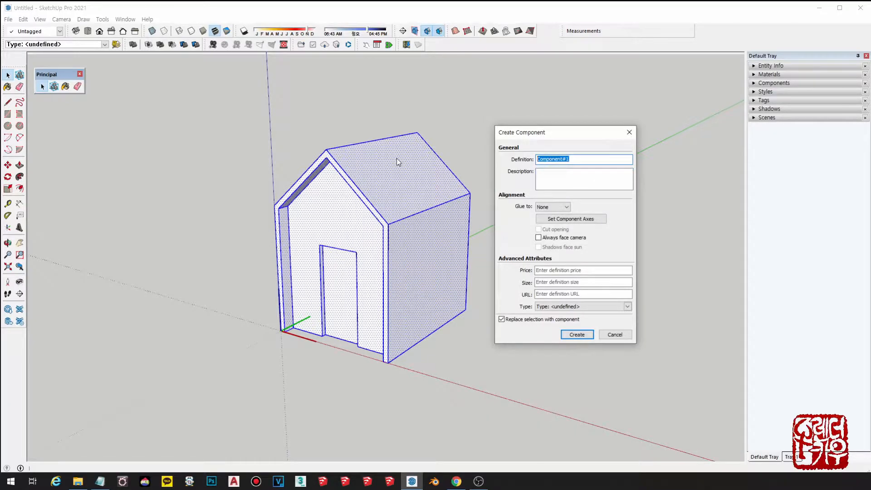
type("se")
- Enter the description "컴포넌트 예제로 만드는 집입니다" and create the component with the selection replaced
left_click(562, 181)
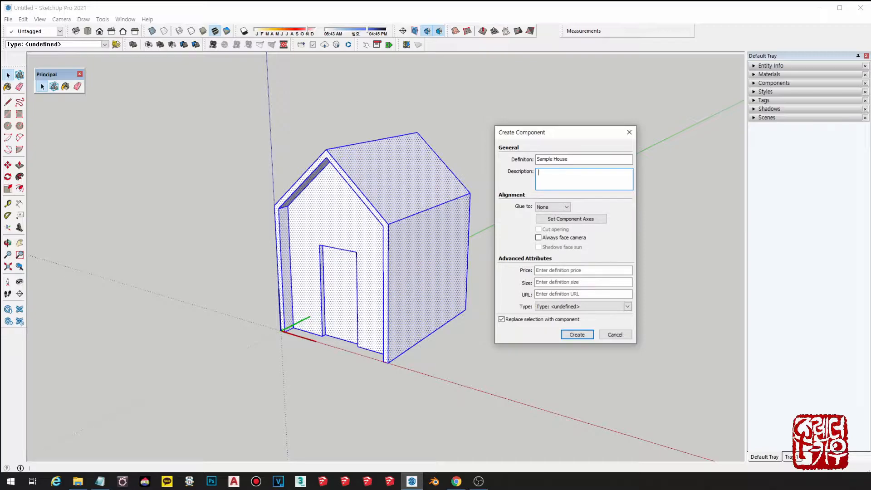
type("포넌트 예제로 만드는 집입니다")
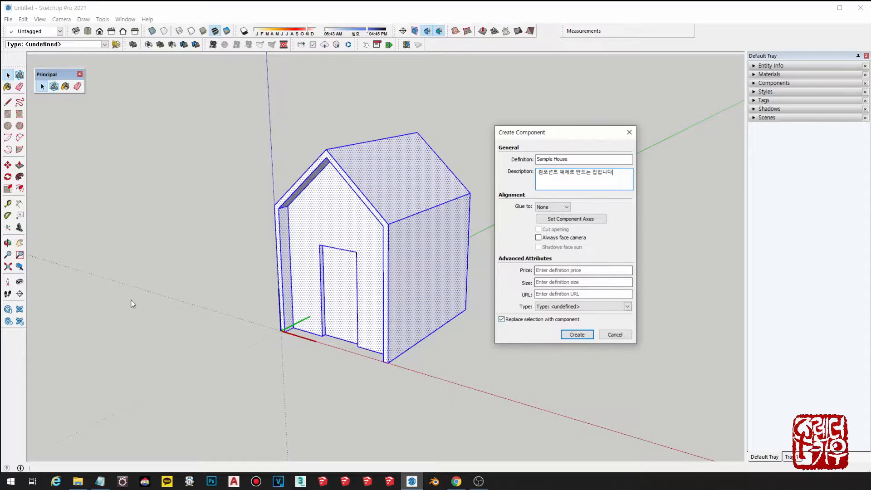
left_click(573, 336)
- Select the house component as a single object and inspect its bounding box from several angles
middle_click_drag(568, 337, 521, 355)
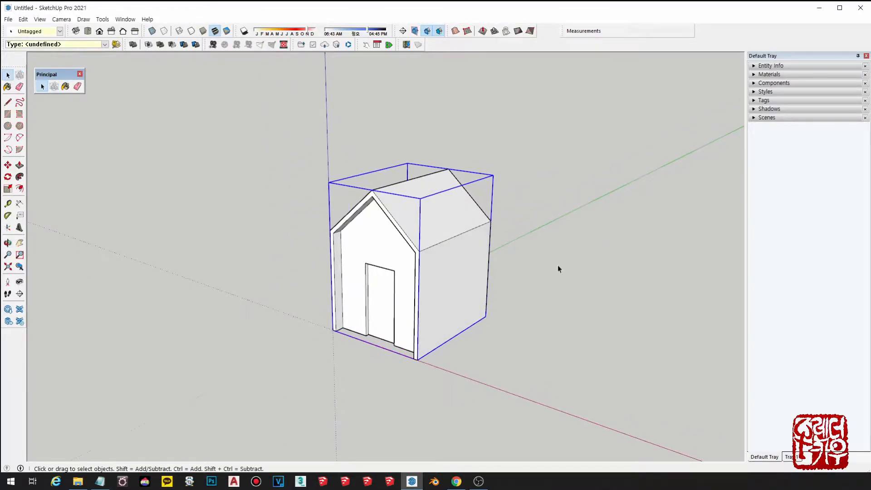
left_click(599, 363)
left_click(484, 292)
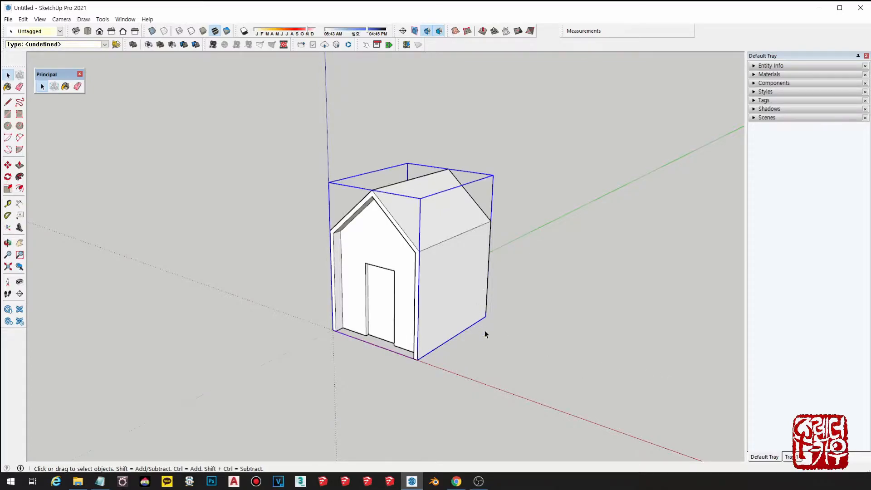
scroll(485, 330, "up", 2)
middle_click_drag(481, 330, 436, 318)
middle_click_drag(362, 303, 387, 268)
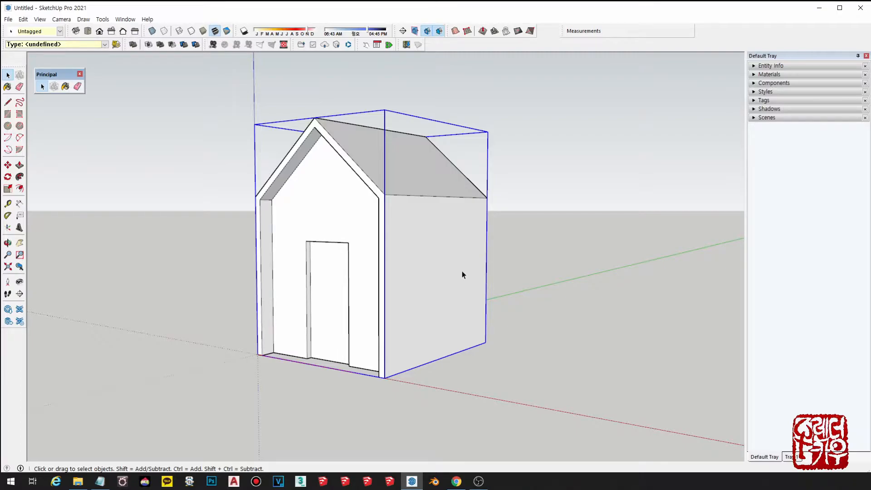
left_click(661, 329)
left_click(455, 261)
middle_click_drag(649, 388, 641, 404)
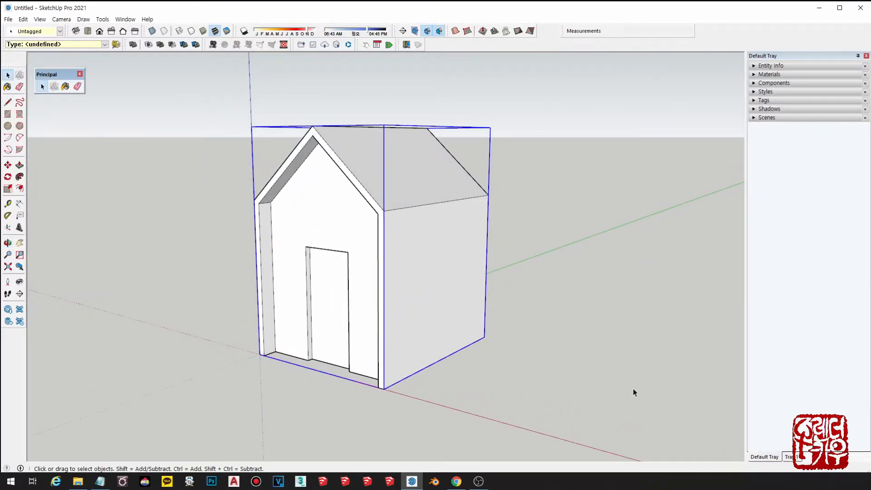
scroll(637, 388, "down", 3)
middle_click_drag(583, 386, 450, 313, "shift")
middle_click_drag(426, 266, 432, 266, "shift")
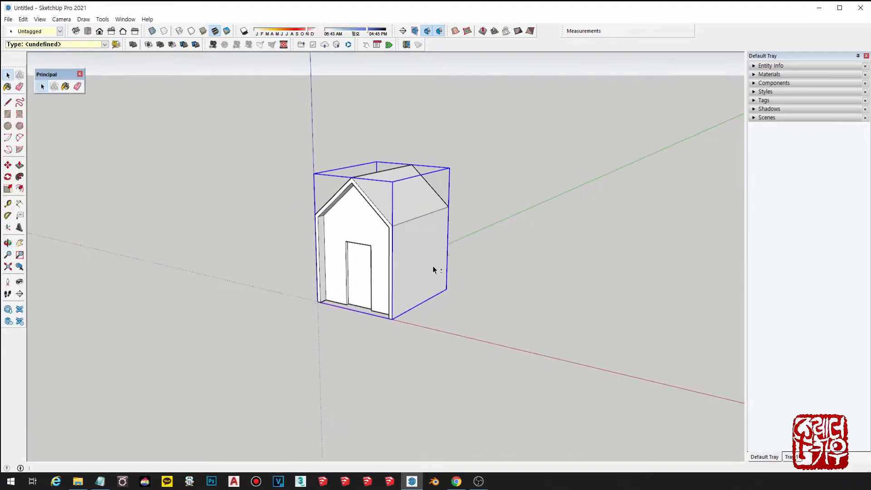
- Undo the creation of the house component
key("ctrl+z")
scroll(434, 266, "down", 1)
left_click_drag(300, 141, 562, 369)
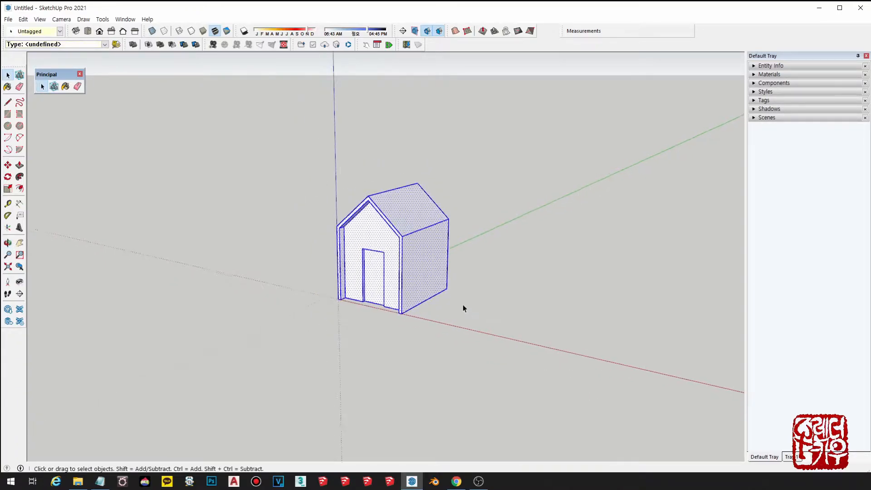
scroll(467, 308, "down", 1)
middle_click_drag(467, 309, 468, 366)
scroll(467, 365, "up", 1)
left_click(327, 300)
middle_click_drag(294, 185, 291, 162)
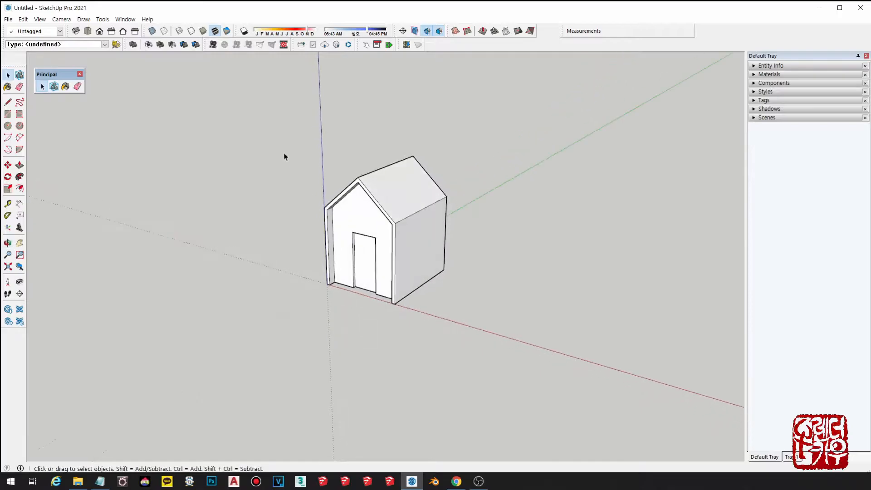
- Copy the entire house geometry along the red axis to place a second house beside the original
left_click_drag(292, 165, 585, 380)
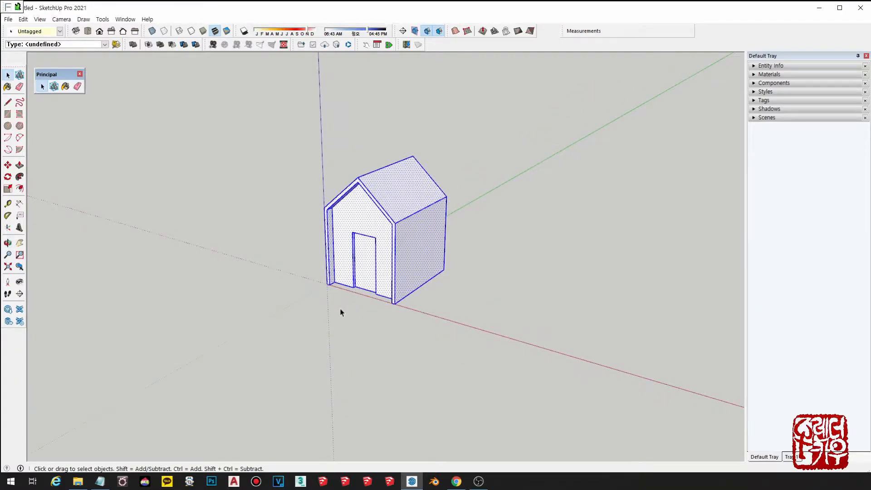
key("m")
left_click(327, 295)
key("ctrl")
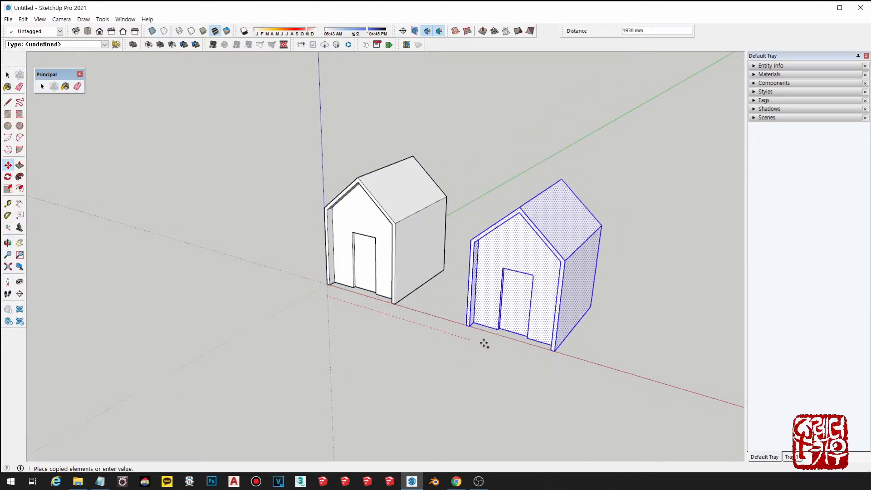
left_click(528, 356)
- Make a group from all the geometry of the original house at the origin
middle_click_drag(529, 355, 492, 323, "shift")
key("space")
left_click_drag(223, 93, 448, 356)
right_click(359, 171)
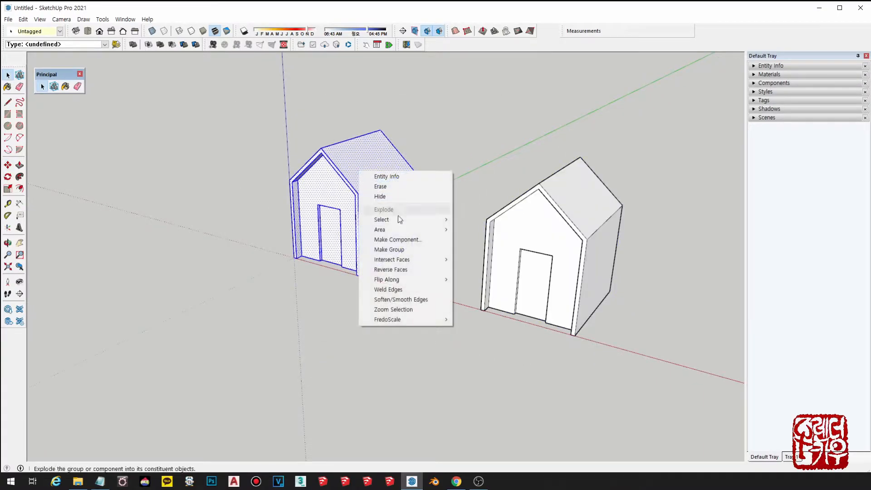
left_click(413, 252)
- Make a component from all the geometry of the copied house, keeping the default definition name and settings
middle_click_drag(424, 194, 436, 208)
middle_click_drag(443, 253, 435, 188)
left_click_drag(431, 171, 680, 417)
right_click(546, 268)
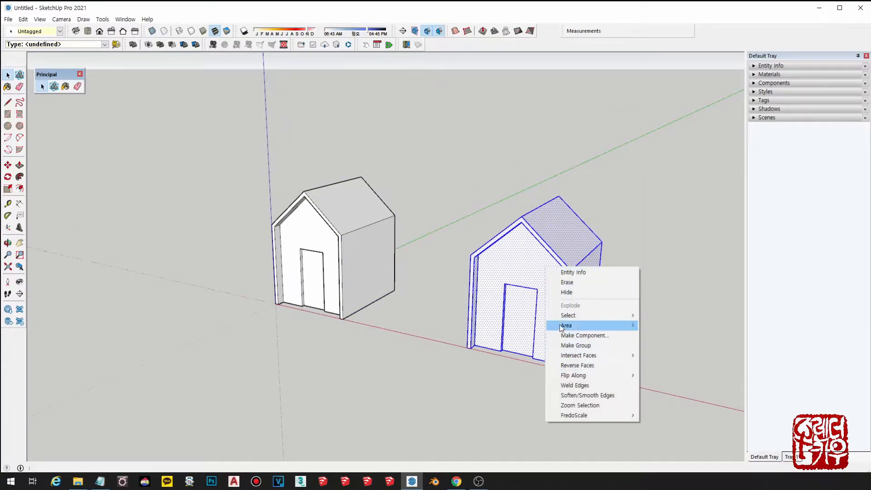
left_click(572, 336)
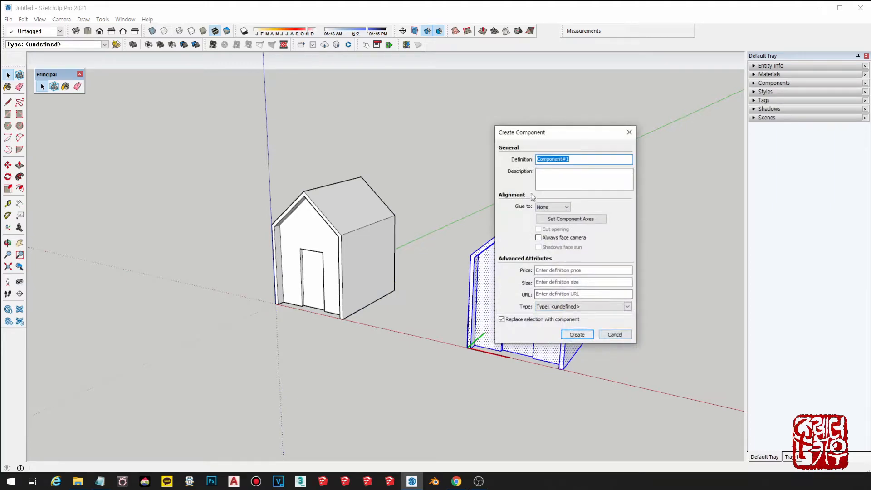
left_click(577, 334)
- Select the grouped house and the component house alternately to compare how each one is highlighted
middle_click_drag(576, 334, 506, 337)
left_click(346, 215)
left_click(475, 271)
left_click(334, 221)
left_click(488, 291)
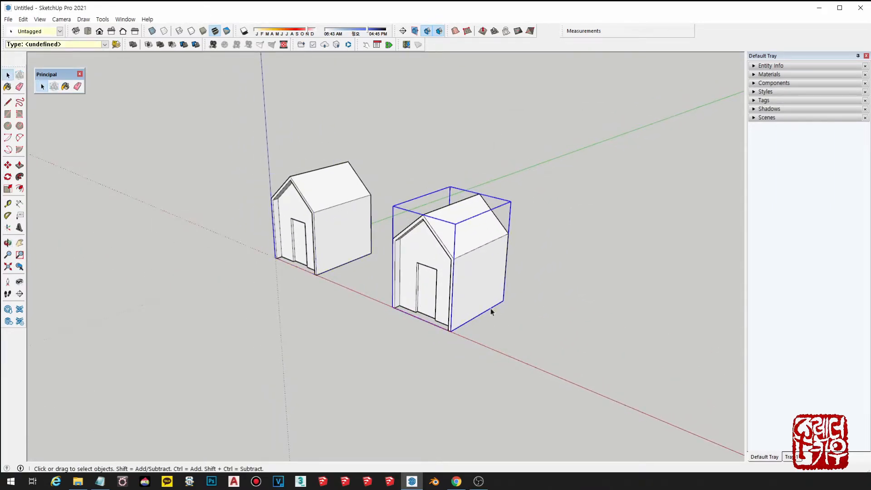
left_click(318, 206)
left_click(428, 260)
left_click(343, 221)
left_click(465, 264)
left_click(350, 208)
left_click(444, 248)
left_click(339, 208)
left_click(434, 237)
left_click(317, 226)
left_click(434, 255)
left_click(342, 206)
left_click(427, 249)
middle_click_drag(476, 312, 512, 327, "shift")
scroll(425, 349, "up", 1)
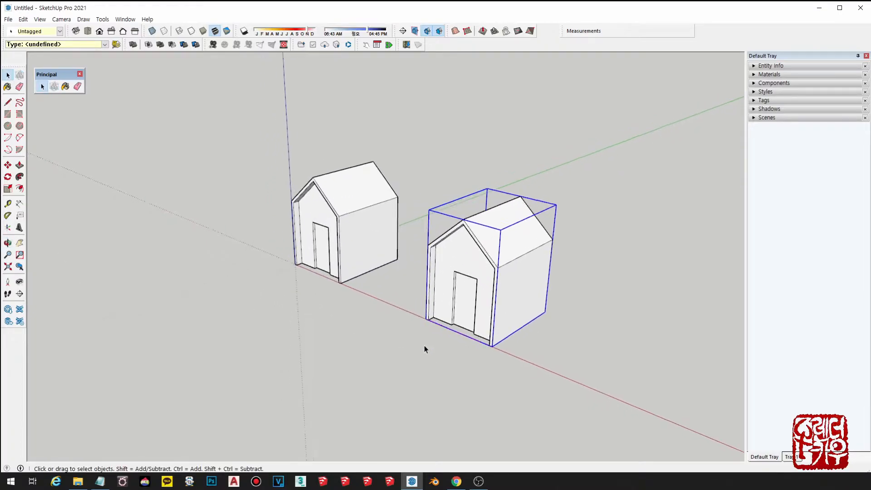
- Show the Outliner and select the grouped house and the component house alternately to compare their entries and icons
left_click(799, 457)
middle_click_drag(573, 309, 776, 294, "shift")
middle_click_drag(644, 313, 491, 379)
scroll(578, 333, "up", 2)
mouse_move(491, 378)
middle_mouse_down("shift")
mouse_move(484, 367)
mouse_move(499, 374)
middle_mouse_up("shift")
scroll(635, 356, "up", 1)
middle_click_drag(641, 356, 630, 361, "shift")
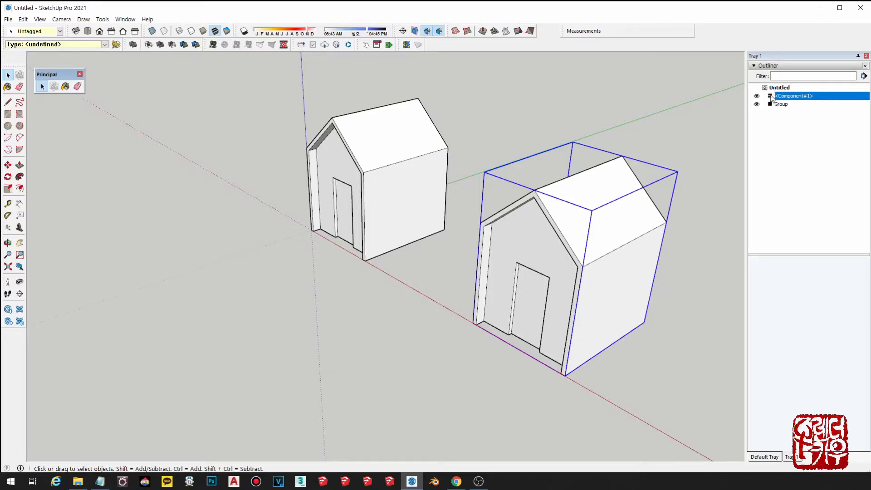
left_click(780, 105)
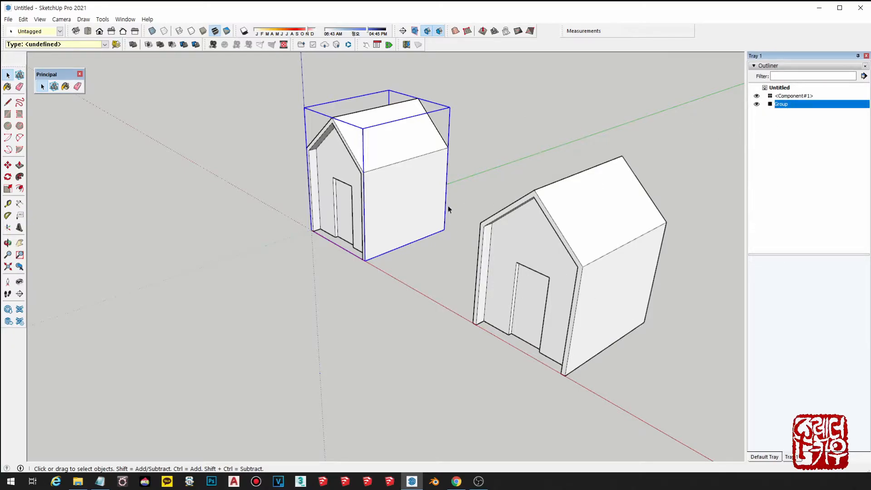
left_click(570, 250)
left_click(411, 200)
left_click(597, 255)
left_click(425, 174)
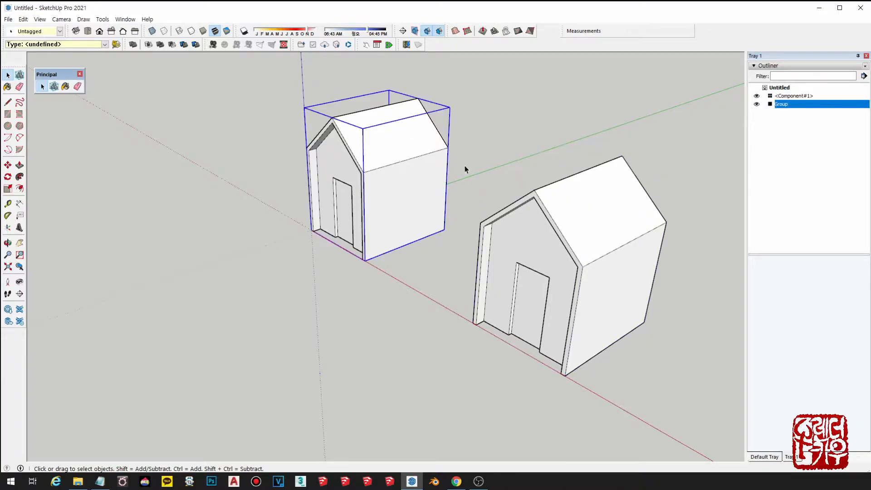
- Hide and unhide the group and the component in turn from the Outliner
left_click(756, 104)
left_click(757, 104)
left_click(755, 96)
left_click(756, 96)
double_click(783, 105)
left_click(778, 118)
left_click(785, 105)
left_click(785, 148)
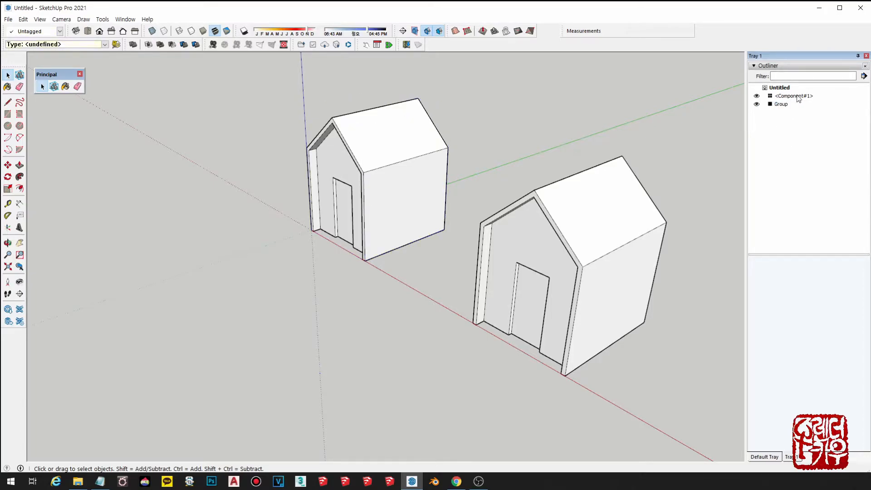
- Select the component and the group from the Outliner and in the model to match each entry with its house
left_click(797, 97)
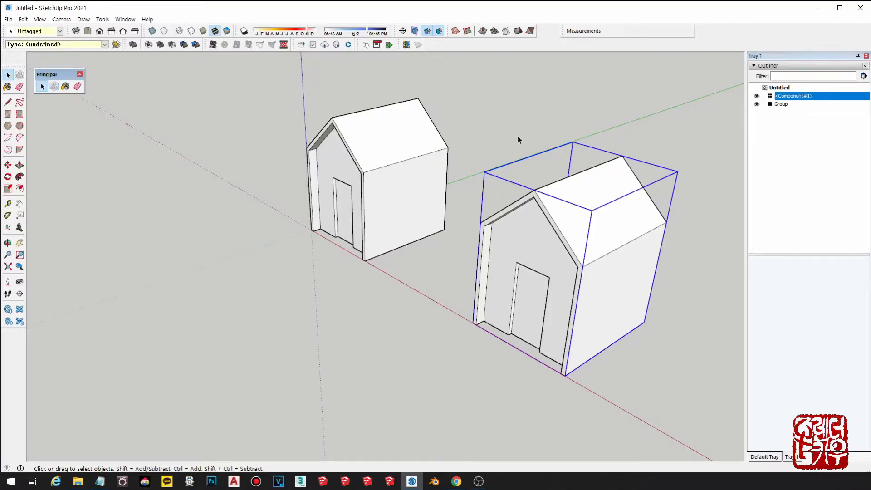
left_click(394, 152)
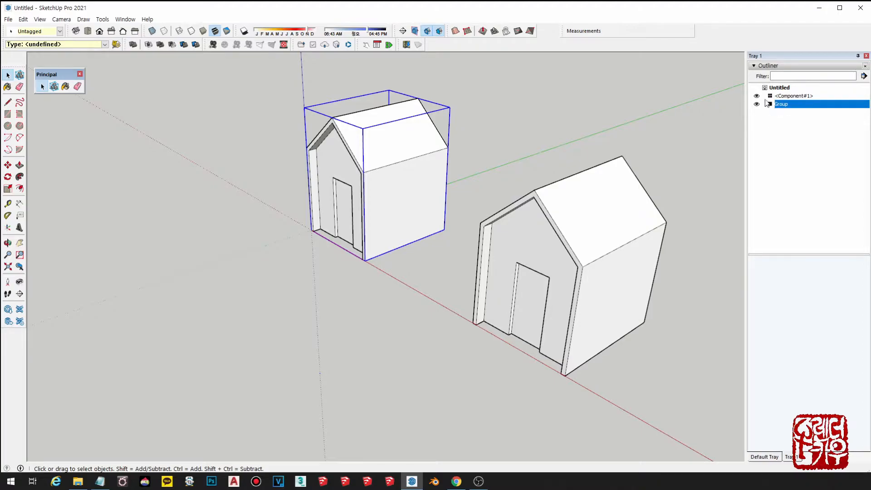
middle_click_drag(577, 291, 553, 316, "shift")
left_click(608, 156)
middle_click_drag(608, 156, 574, 171, "shift")
left_click(329, 181)
left_click(568, 305)
- Open the grouped house for editing, select its roof face, and leave the group
scroll(533, 301, "down", 4)
middle_click_drag(541, 317, 364, 255)
left_click(365, 256)
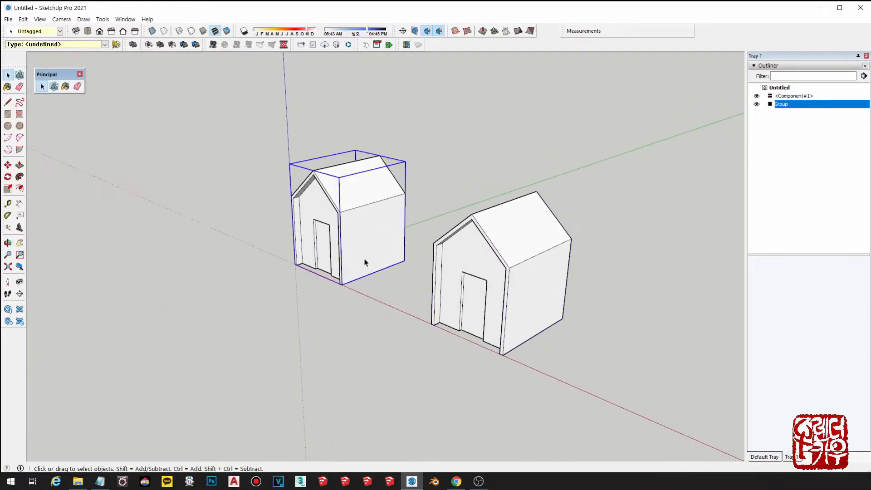
scroll(363, 209, "up", 3)
double_click(342, 188)
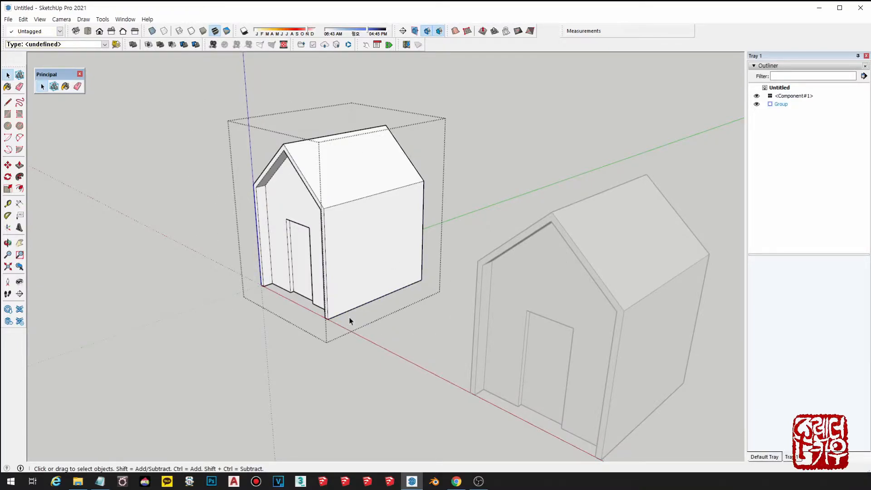
left_click(376, 206)
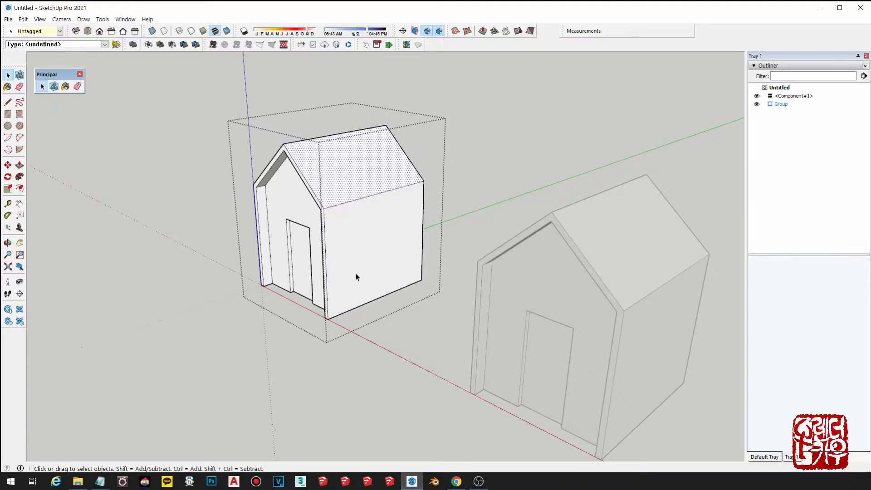
middle_click_drag(327, 337, 268, 352)
left_click(268, 352)
scroll(396, 308, "down", 2)
- Open the component house for editing to examine its internal axes, and leave the component
left_click(539, 225)
middle_click_drag(538, 225, 468, 248)
key("space")
right_click(469, 218)
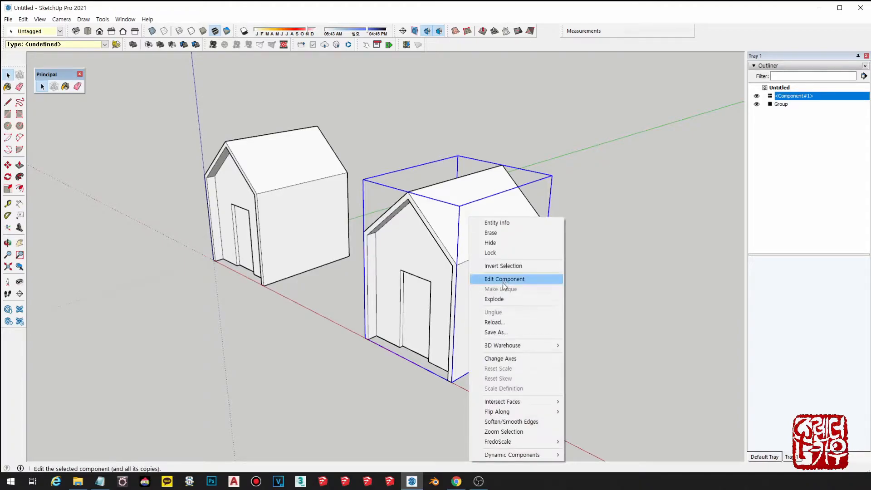
left_click(307, 318)
left_click(439, 223)
double_click(439, 226)
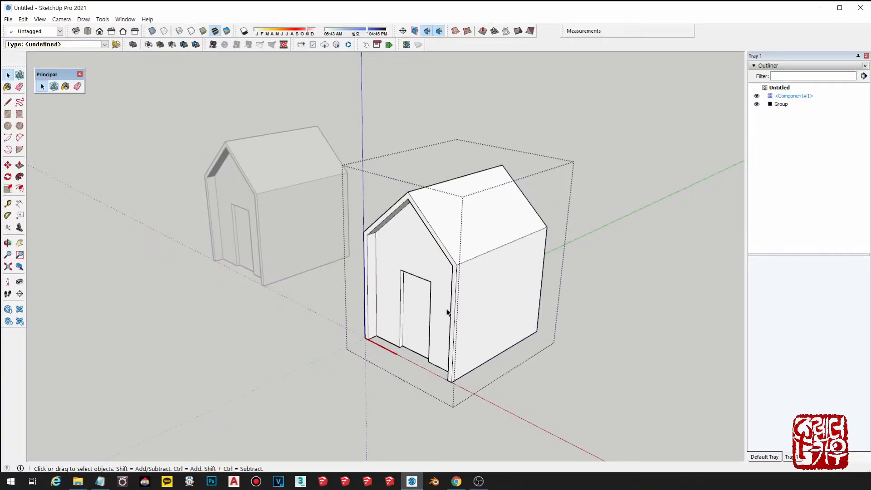
middle_click_drag(435, 318, 483, 258, "shift")
scroll(441, 287, "down", 2)
key("Escape")
- Move the group and the component together away from the model origin without copying them
scroll(439, 286, "down", 1)
middle_click_drag(439, 286, 458, 313, "shift")
left_click_drag(584, 378, 404, 254)
scroll(403, 254, "down", 3)
key("m")
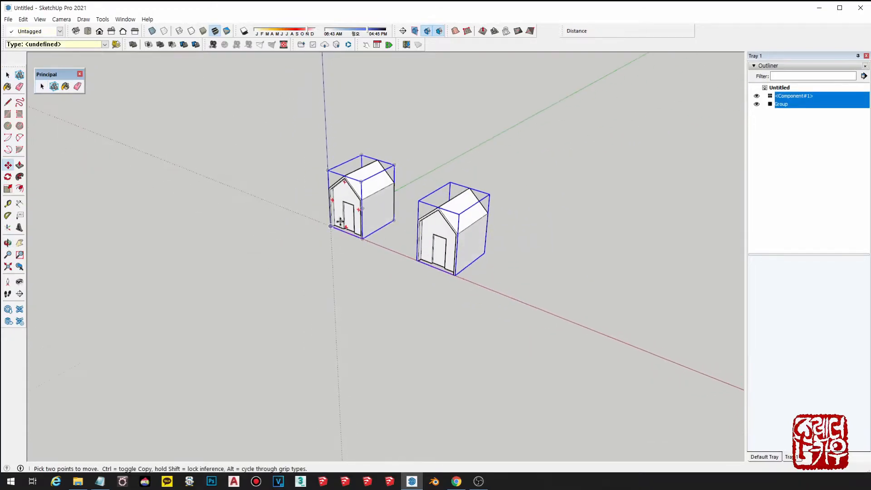
key("ctrl")
left_click(330, 226)
middle_click_drag(590, 199, 362, 195, "shift")
scroll(438, 194, "down", 3)
key("ctrl")
left_click(572, 220)
middle_click_drag(572, 236, 396, 241, "shift")
key("space")
scroll(401, 220, "up", 3)
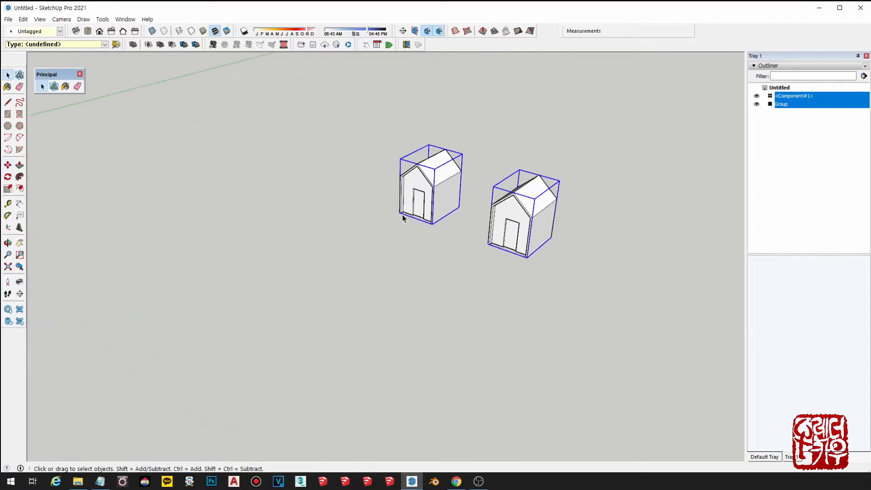
- Open the relocated grouped house for editing to examine where its own axes lie, and close it again
middle_click_drag(431, 200, 359, 241, "shift")
scroll(359, 241, "up", 3)
left_click(421, 278)
middle_click_drag(421, 277, 372, 281, "shift")
scroll(371, 280, "up", 1)
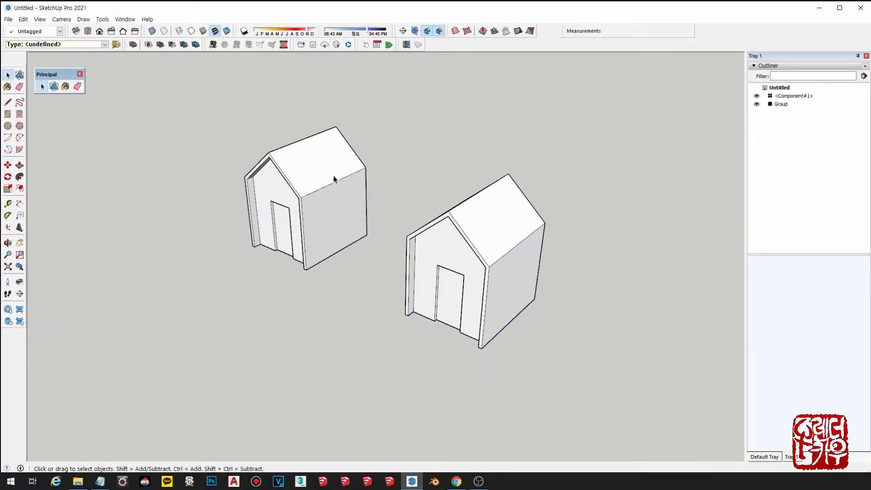
double_click(333, 179)
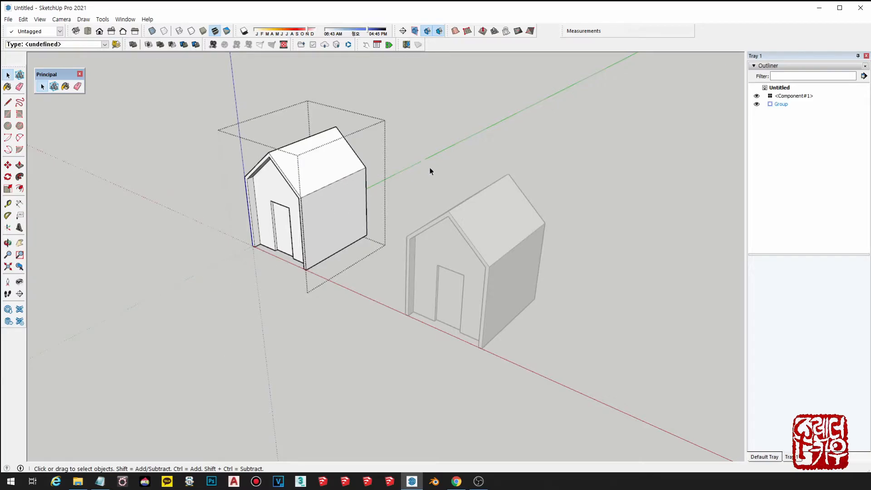
left_click(284, 300)
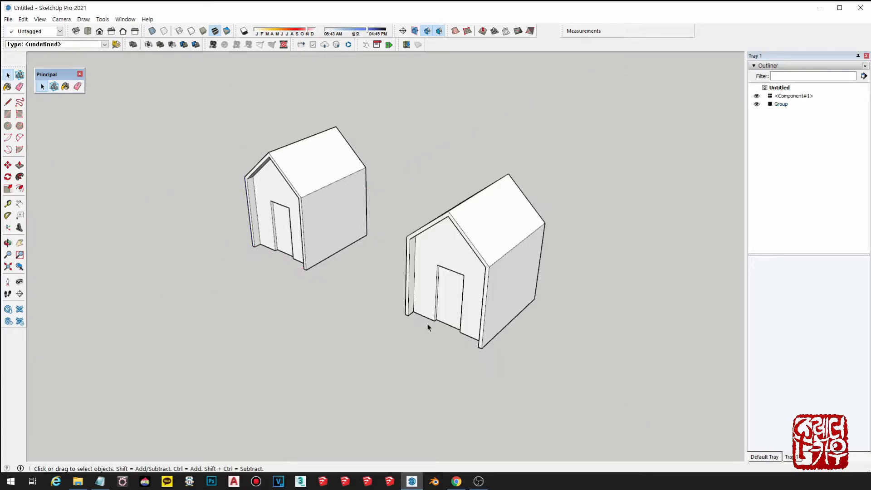
double_click(317, 191)
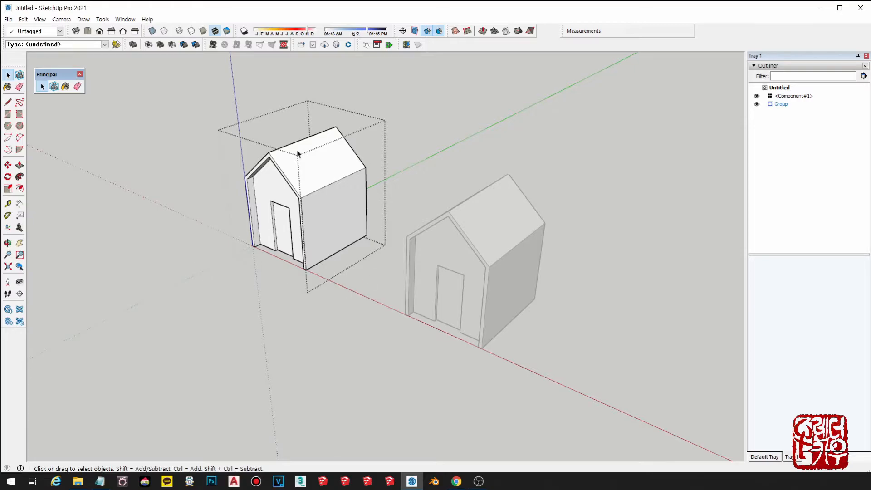
left_click(252, 380)
- Open the relocated component house for editing to examine where its own axes lie, and close it again
left_click(505, 221)
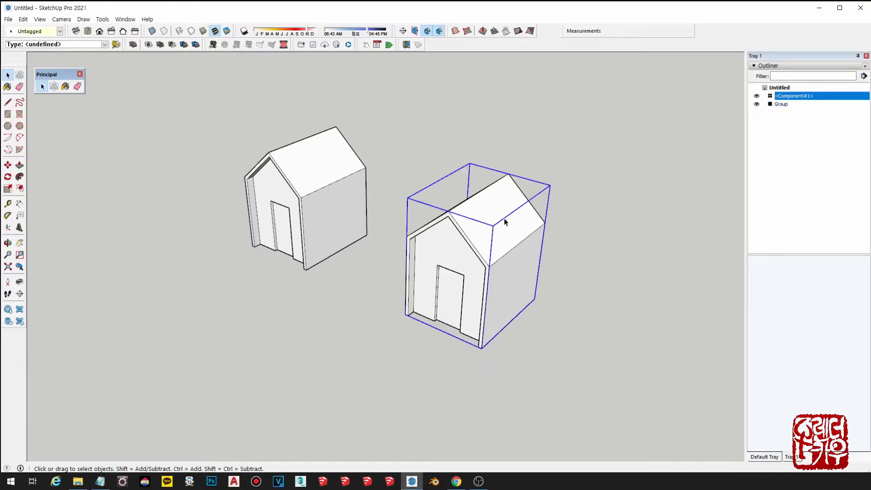
double_click(506, 235)
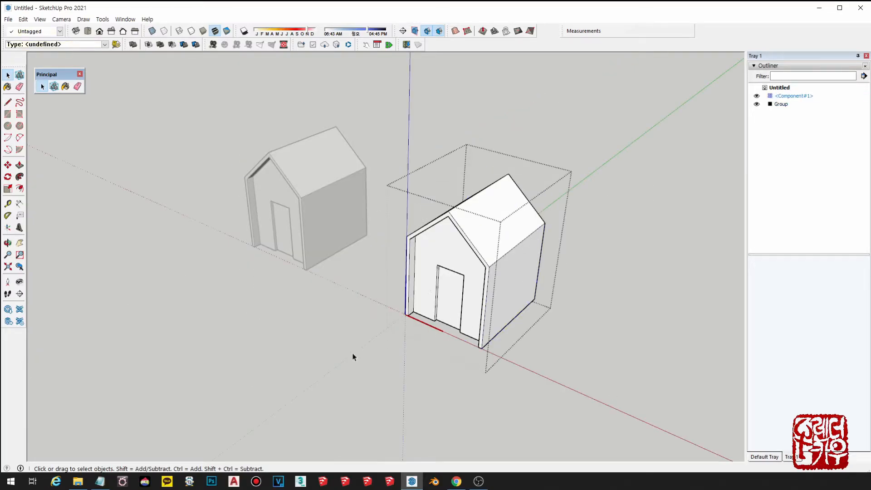
left_click(317, 369)
middle_click_drag(515, 358, 503, 347)
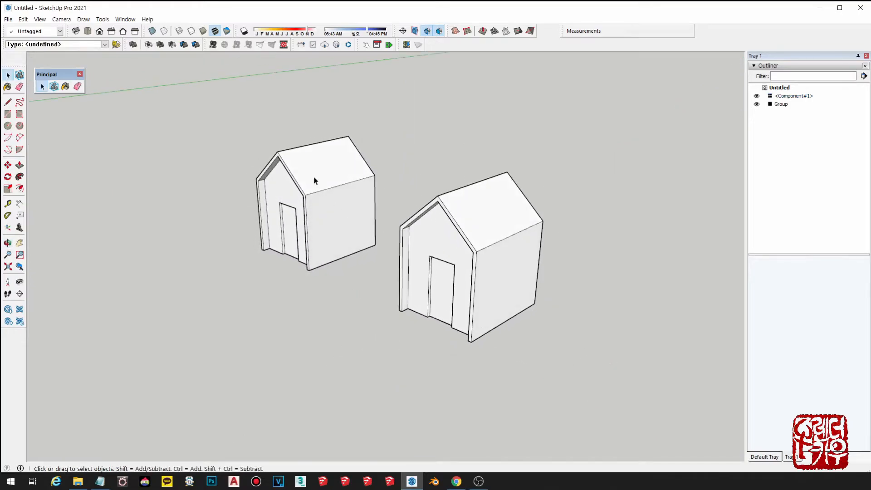
- Compare the edit commands offered for the grouped house with those offered for the component house
right_click(313, 177)
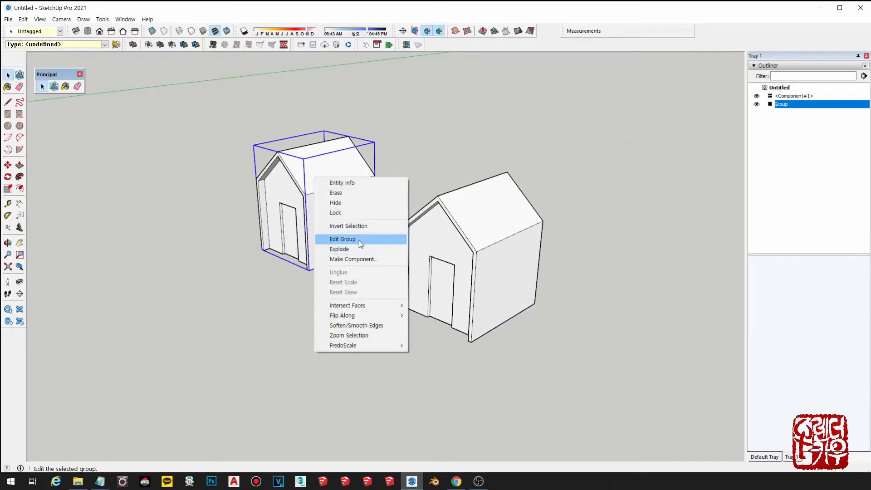
right_click(482, 214)
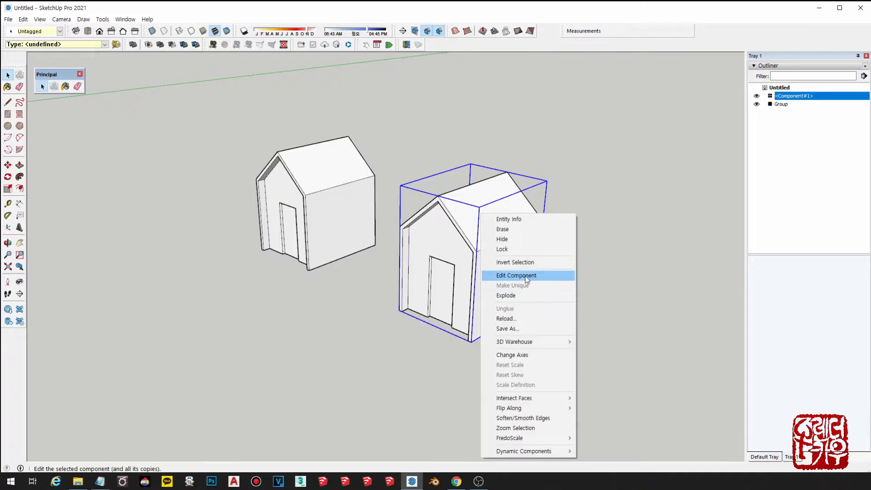
left_click(342, 345)
- Select the two houses individually and both together to compare their highlighting, and clear the selection
left_click(284, 195)
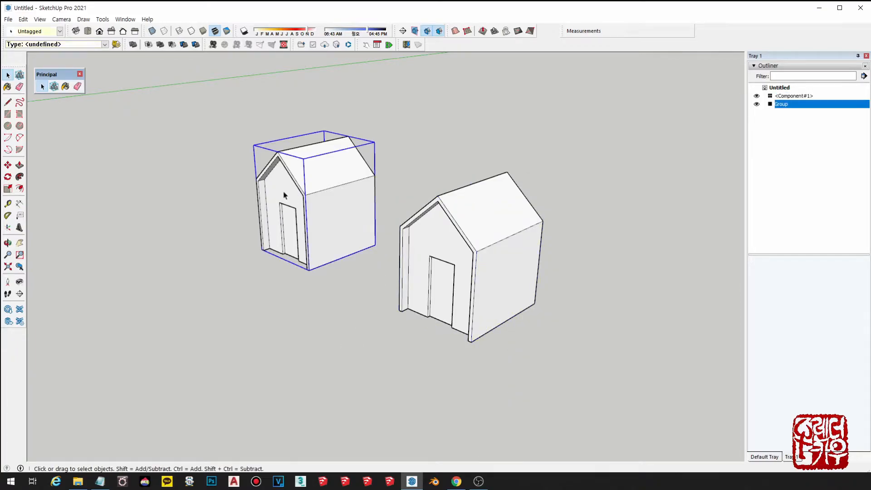
left_click(463, 216)
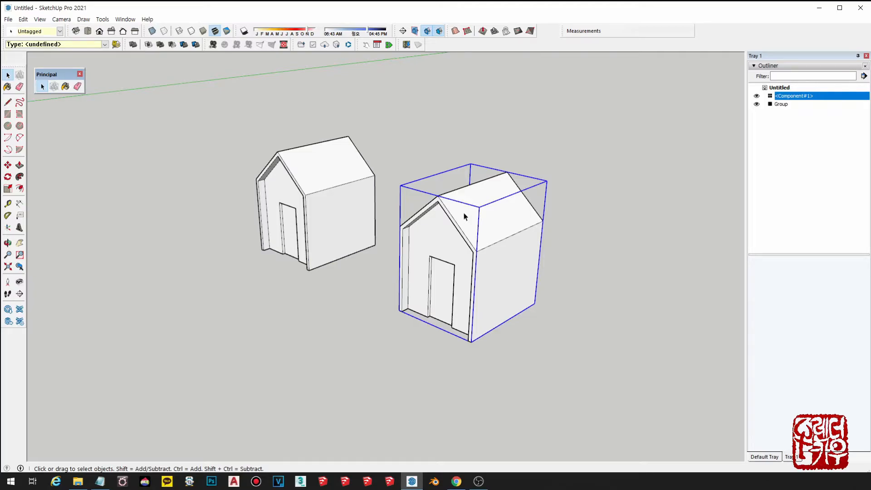
left_click(329, 317)
left_click(313, 182)
left_click_drag(574, 368, 130, 129)
left_click(309, 194)
left_click(481, 285)
left_click_drag(634, 390, 125, 106)
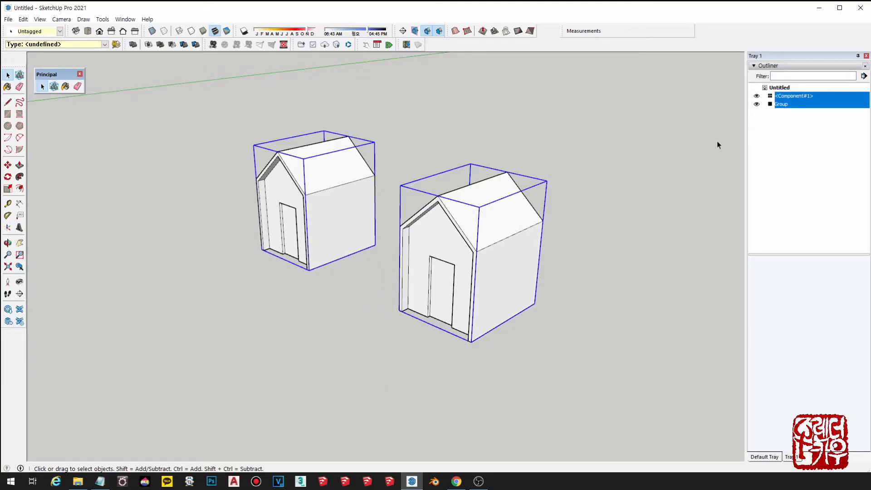
left_click(691, 160)
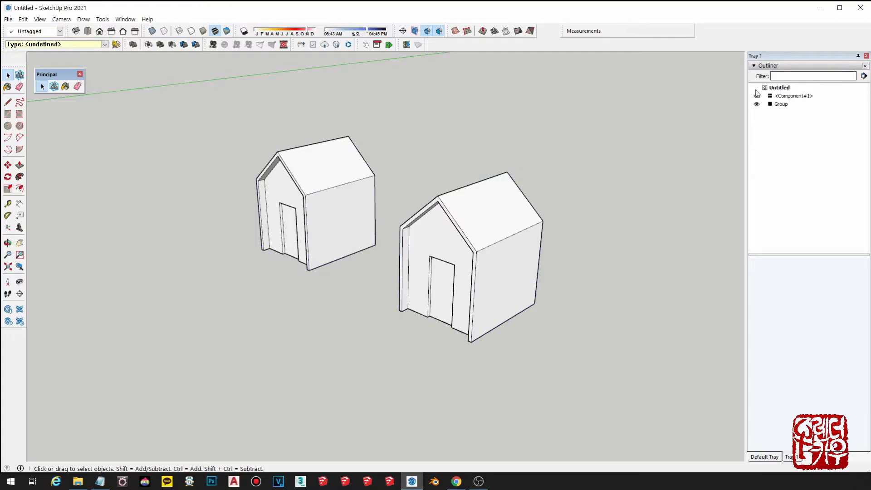
- Expand Entity Info and compare the properties of the grouped house and the component house, and collapse it again
left_click(764, 457)
middle_click_drag(577, 277, 591, 300, "shift")
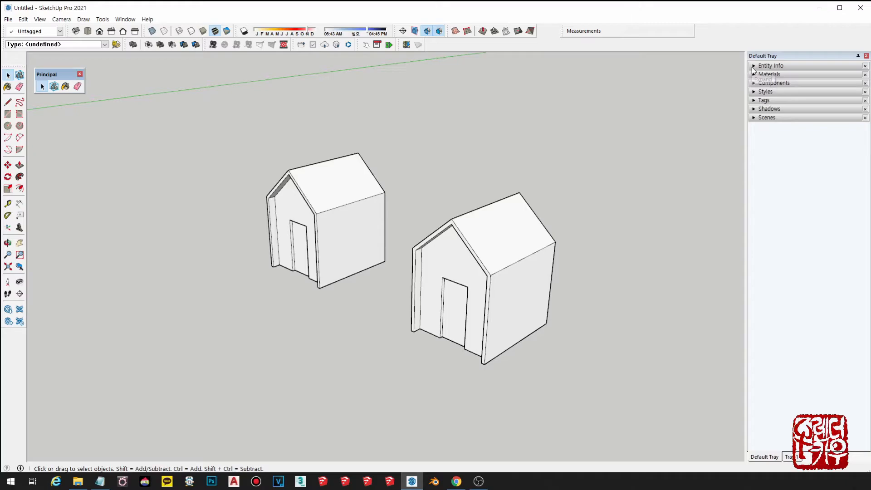
left_click(753, 66)
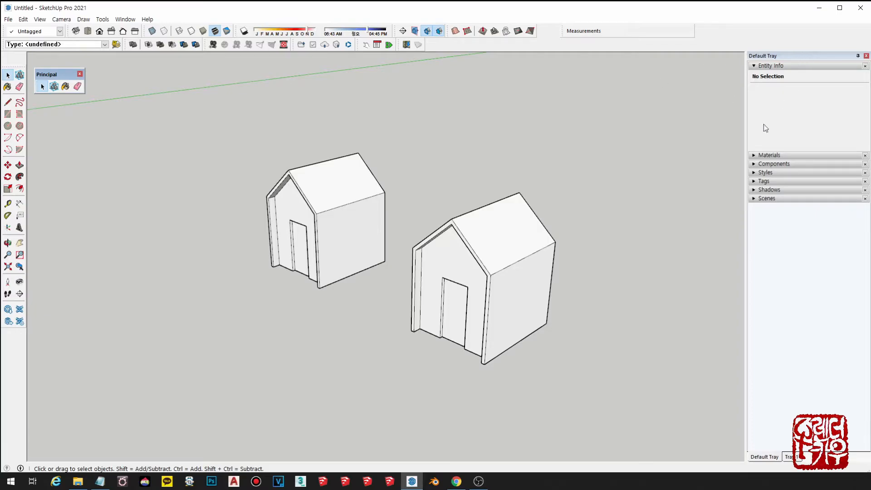
left_click(345, 184)
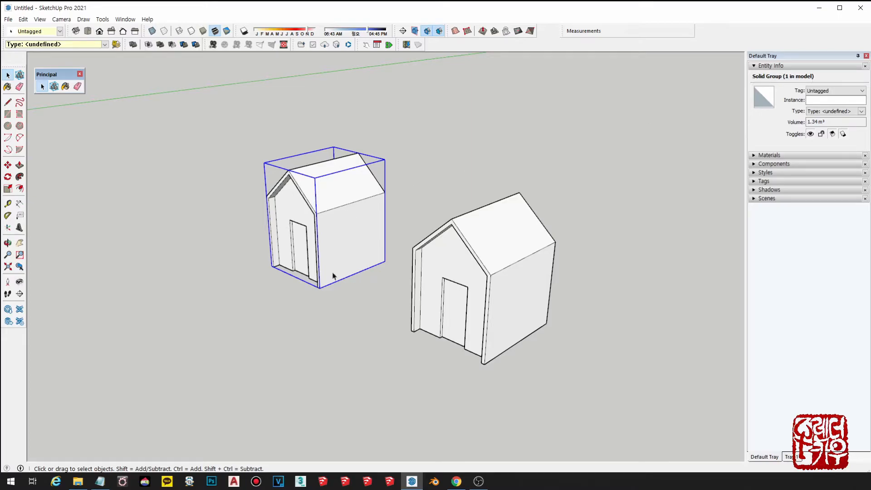
left_click(496, 257)
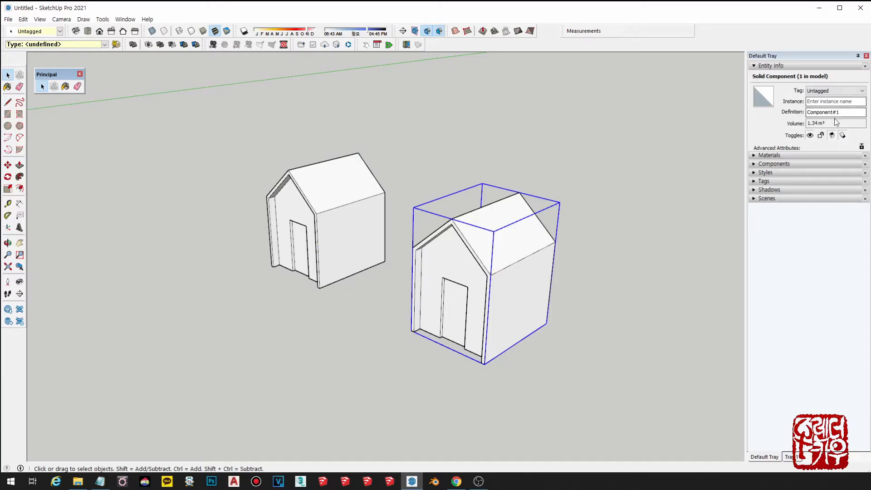
left_click(341, 203)
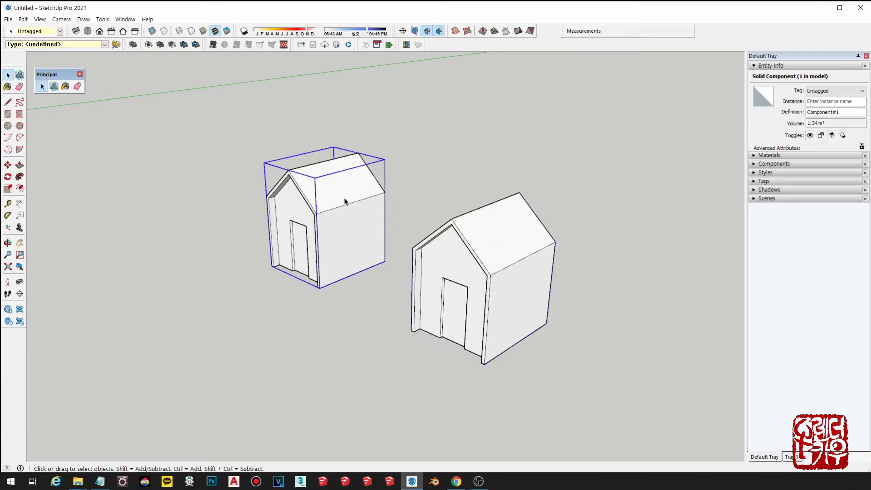
left_click(468, 241)
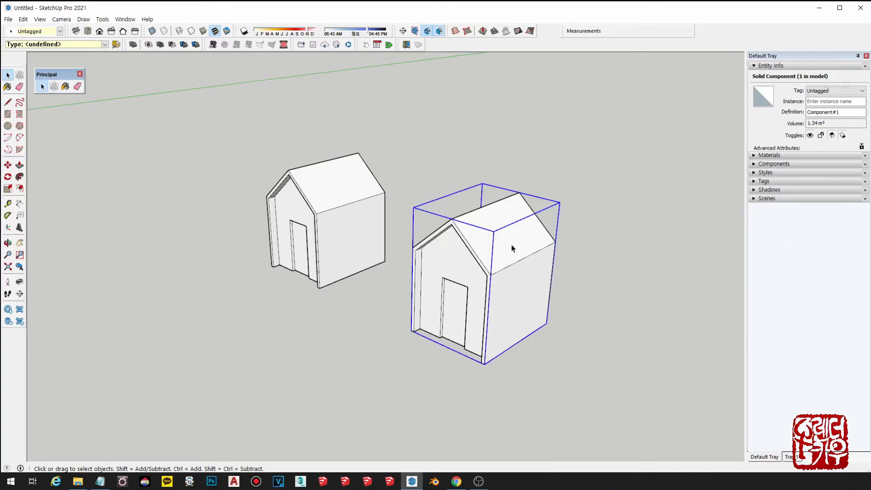
left_click(347, 208)
left_click(484, 267)
left_click(754, 67)
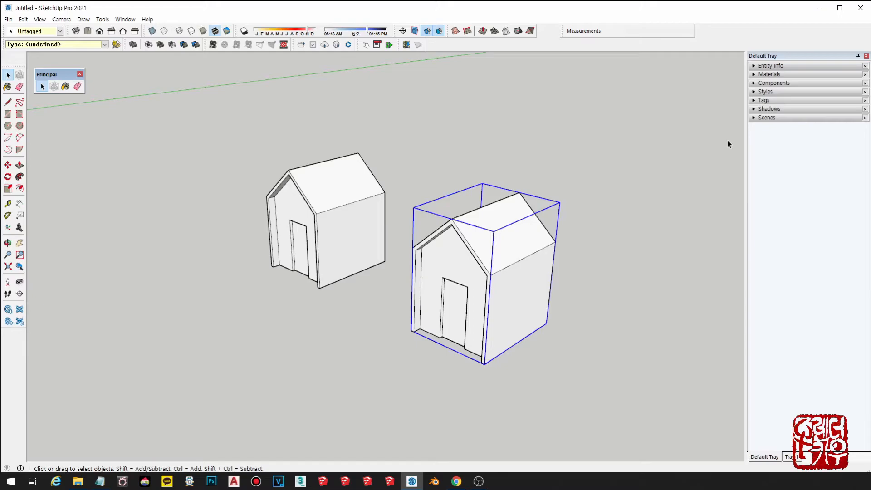
- Select the grouped house and the component house, together and individually, to compare them
scroll(657, 181, "down", 3)
mouse_move(610, 187)
middle_mouse_down("shift")
mouse_move(453, 250)
mouse_move(420, 278)
middle_mouse_up("shift")
left_click_drag(480, 334, 186, 136)
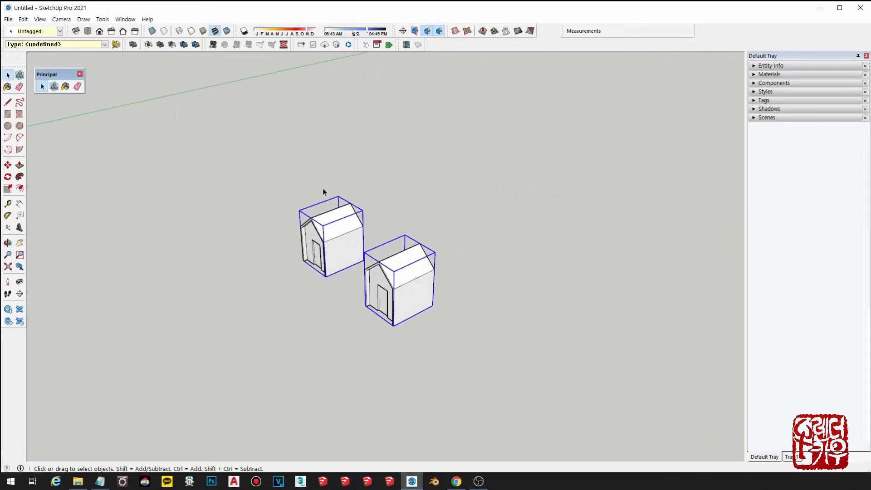
middle_click_drag(307, 179, 334, 240)
left_click(329, 215)
left_click(400, 282)
middle_click_drag(459, 315, 471, 327)
- Copy the grouped house and the component house together off to their side, and array the copy 10 times to form two rows
left_click_drag(491, 361, 331, 213)
middle_click_drag(373, 248, 397, 313)
key("m")
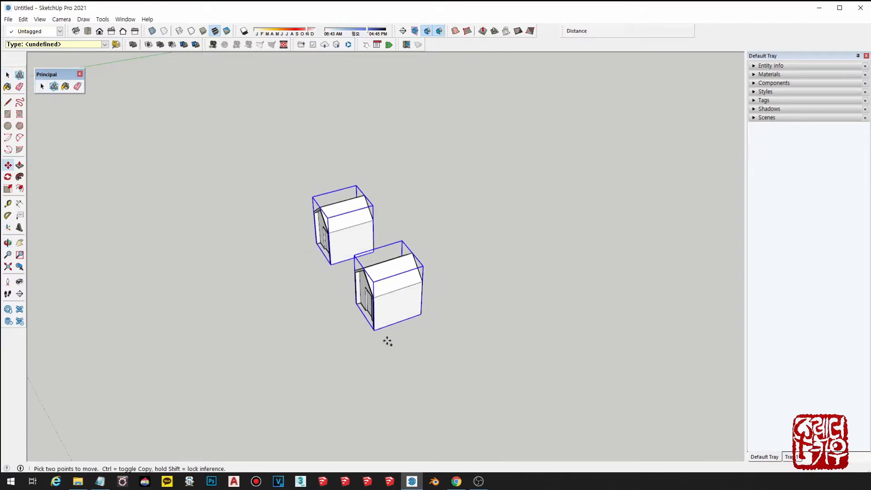
key("ctrl")
left_click(387, 342)
left_click(492, 303)
type("*")
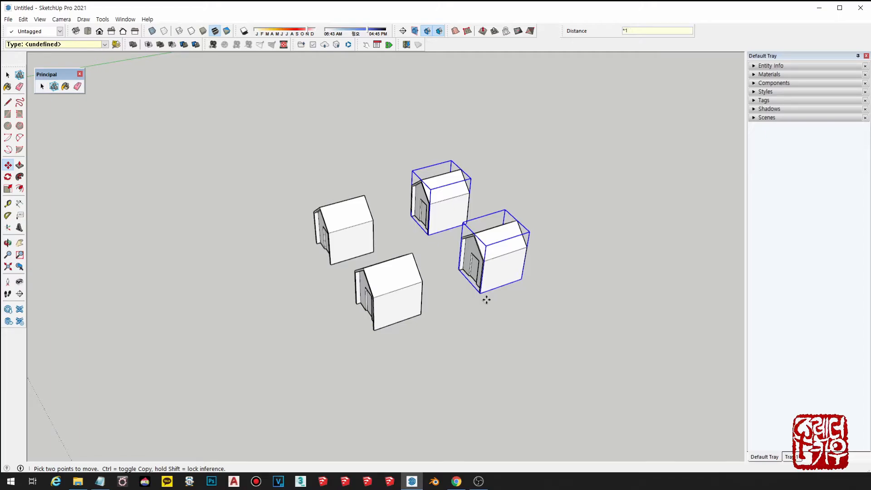
key("Return")
scroll(485, 298, "down", 3)
middle_click_drag(485, 298, 448, 294, "shift")
key("m")
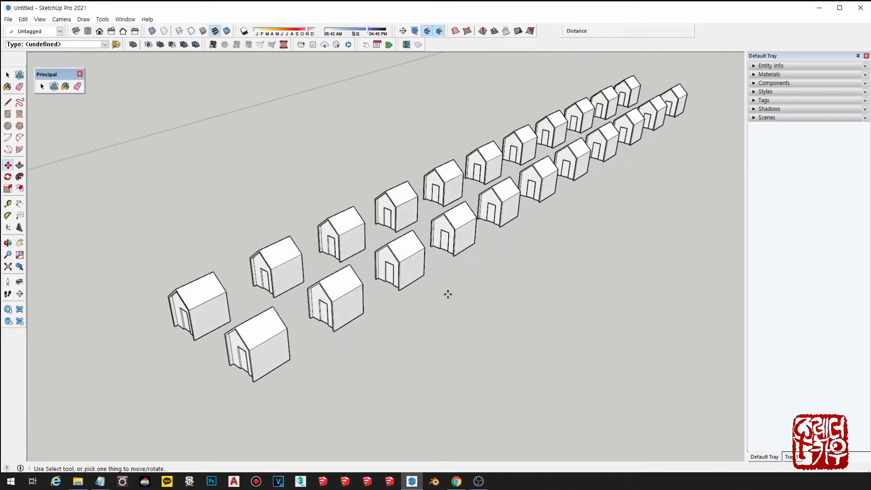
key("space")
- Examine the two rows by selecting individual grouped and component houses, and clear the selection
middle_click_drag(443, 293, 429, 299)
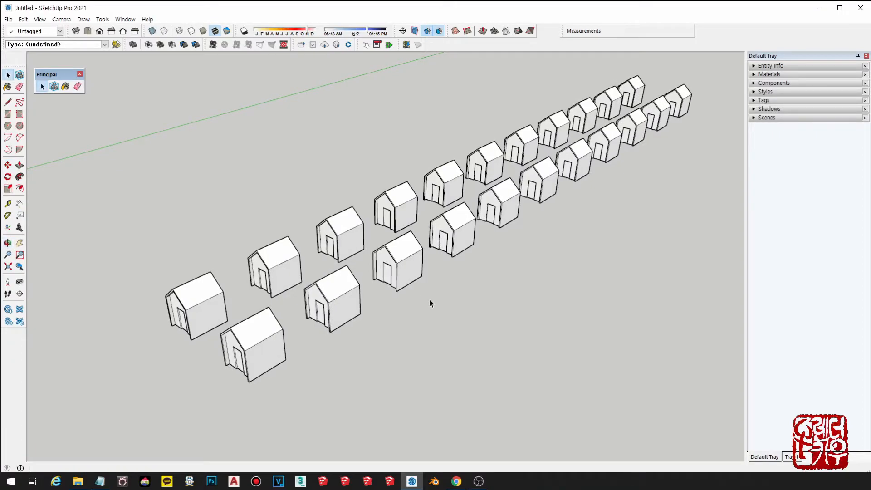
left_click(276, 262)
left_click(355, 346)
left_click(280, 361)
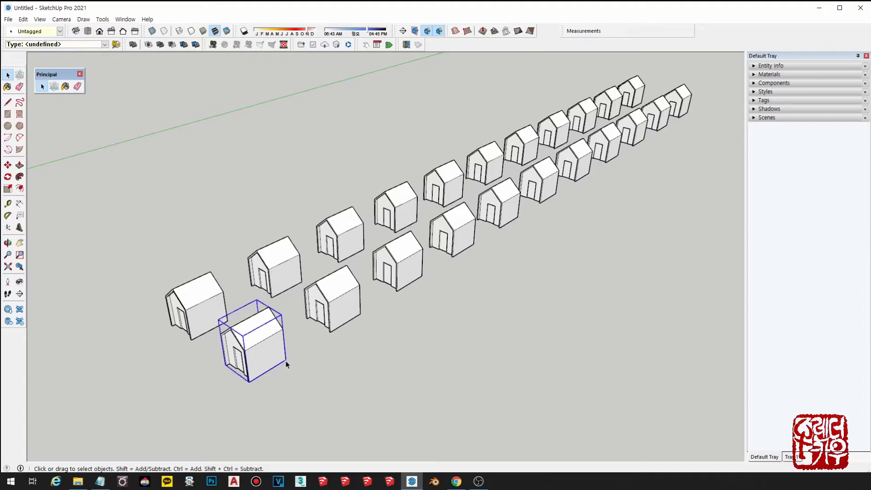
middle_click_drag(281, 360, 285, 345)
left_click(343, 302)
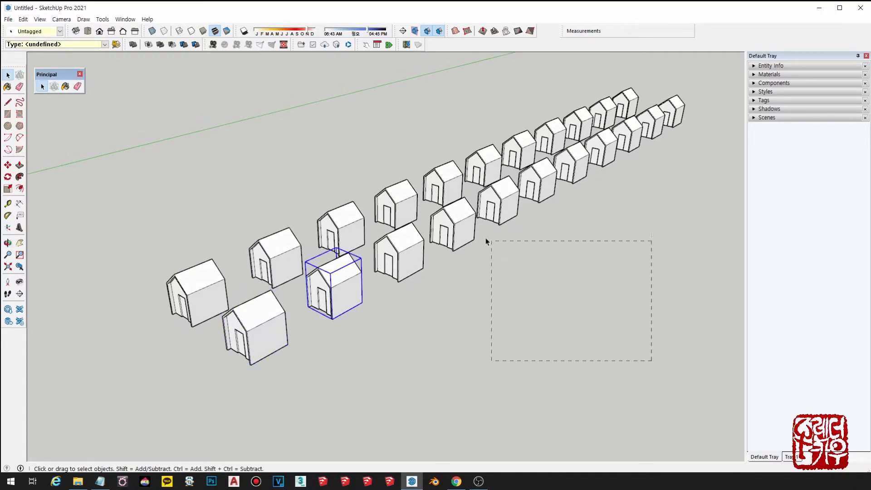
left_click_drag(499, 249, 471, 223)
left_click(335, 224)
middle_click_drag(428, 334, 432, 350)
left_click(434, 352)
middle_click_drag(352, 253, 338, 282)
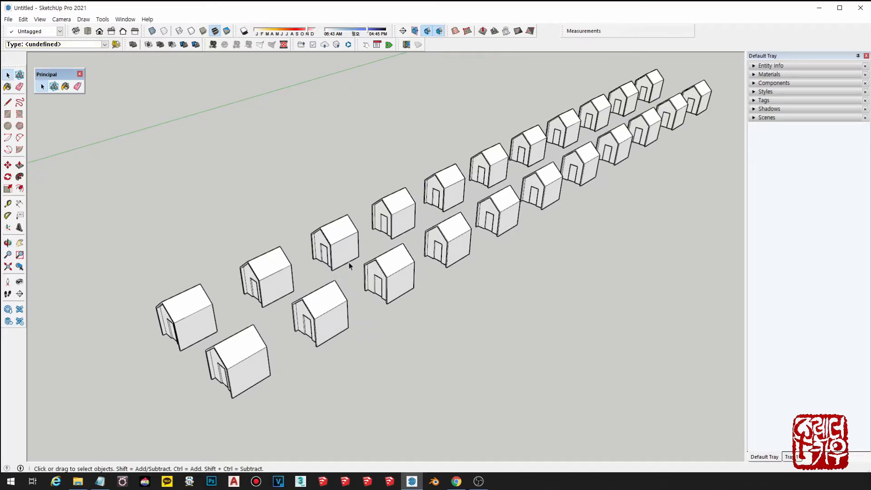
- Open the third house in the grouped row for editing
scroll(327, 233, "up", 2)
left_click(327, 233)
scroll(327, 234, "up", 5)
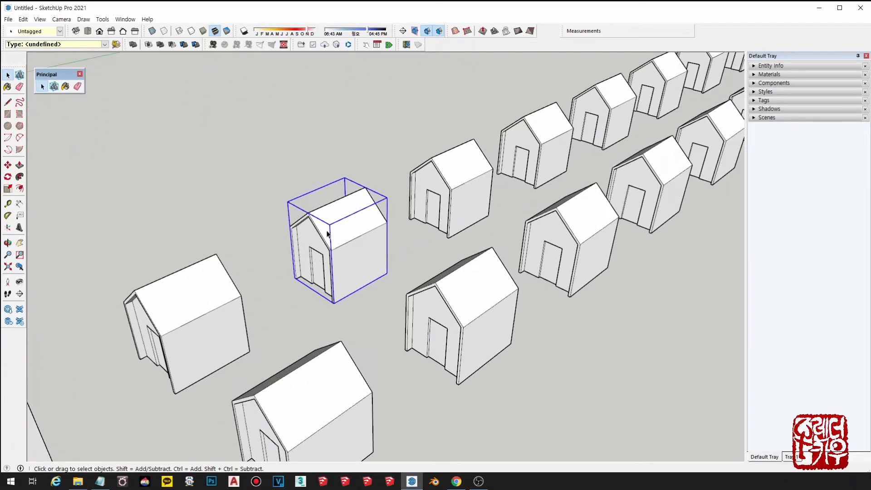
scroll(327, 233, "up", 8)
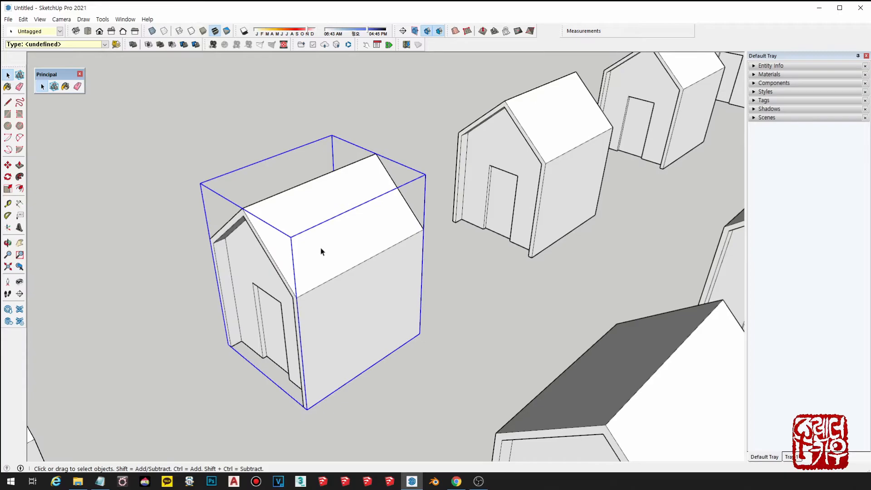
middle_click_drag(334, 247, 306, 266, "shift")
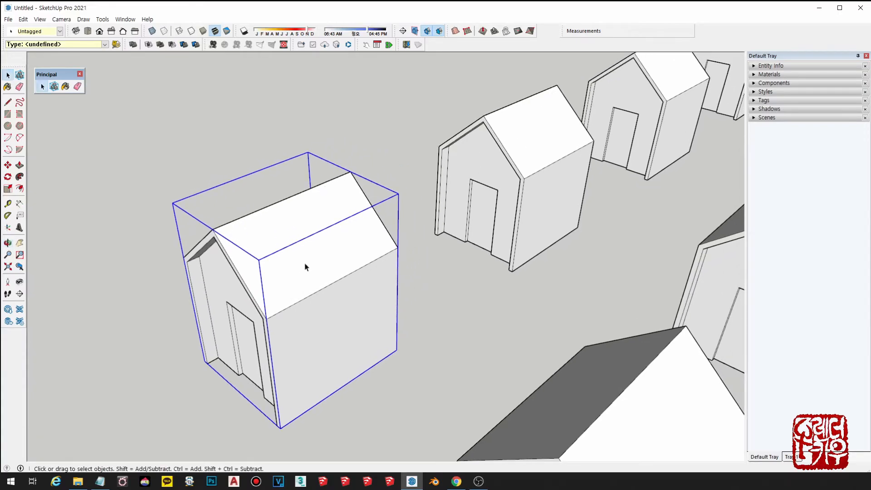
double_click(305, 266)
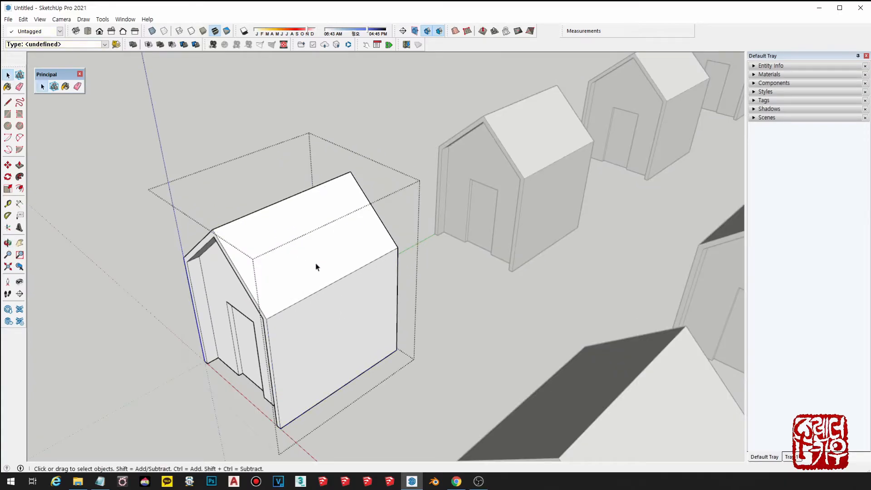
scroll(301, 262, "down", 3)
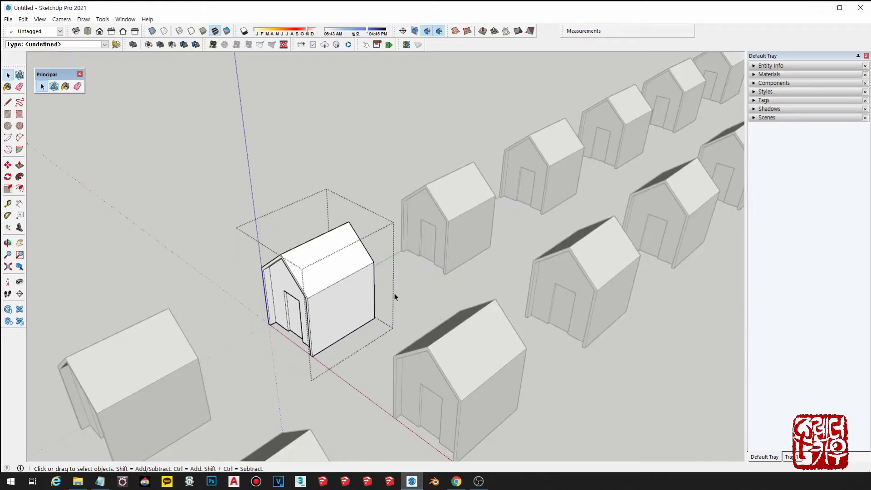
- Paint both roof slopes of the opened grouped house with Color A05, and close the group
left_click(7, 87)
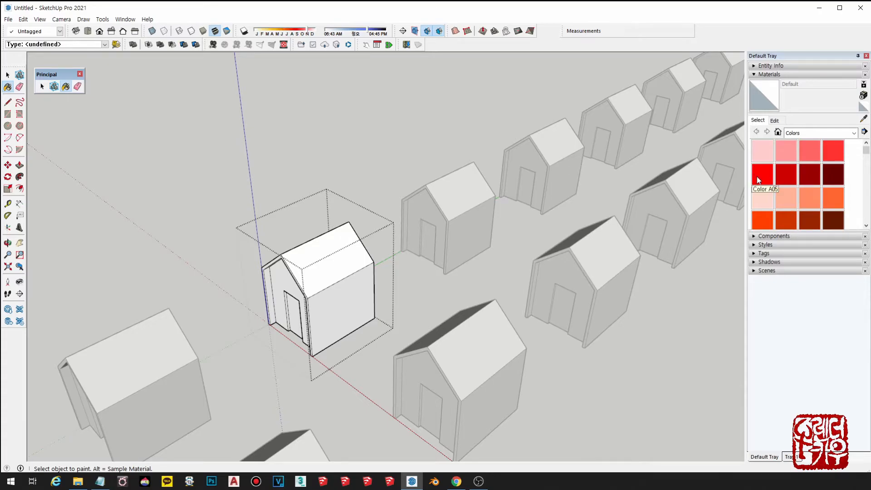
left_click(758, 180)
left_click(295, 247)
middle_click_drag(295, 247, 505, 301)
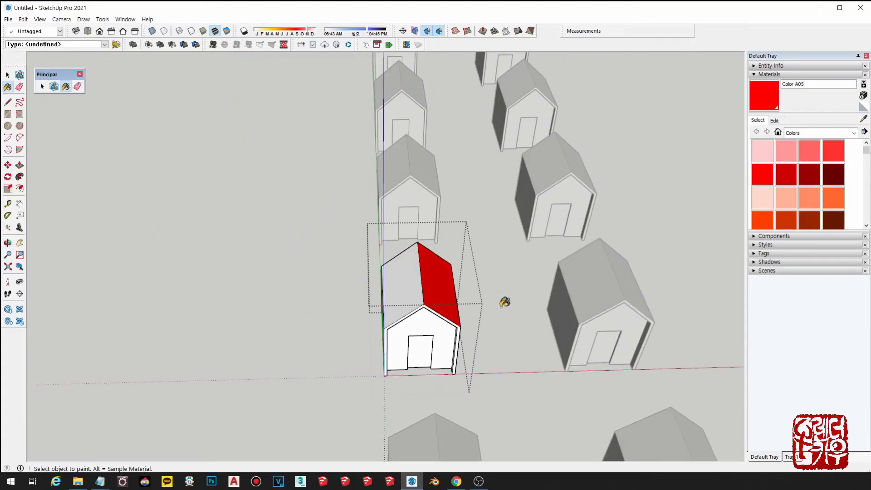
left_click(394, 286)
middle_click_drag(394, 286, 198, 270)
key("space")
left_click(173, 227)
- Examine how the roof colour applies across the grouped row, selecting the painted group and the houses in the component row
scroll(447, 326, "down", 7)
middle_click_drag(453, 334, 427, 324)
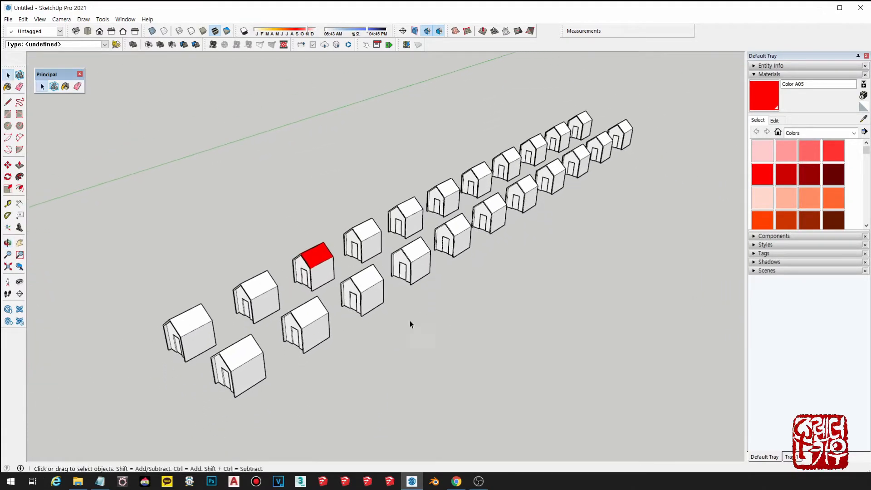
middle_click_drag(488, 238, 468, 215)
left_click(314, 243)
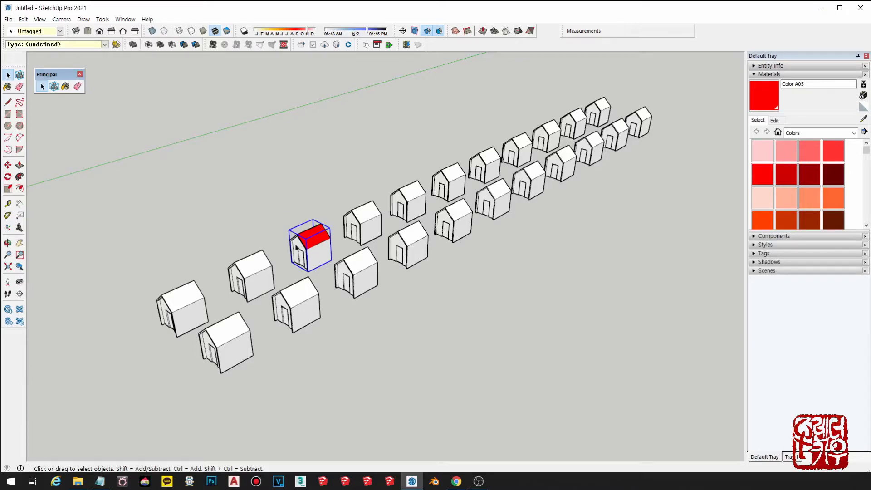
middle_click_drag(341, 253, 322, 324)
left_click(213, 334)
left_click(281, 322)
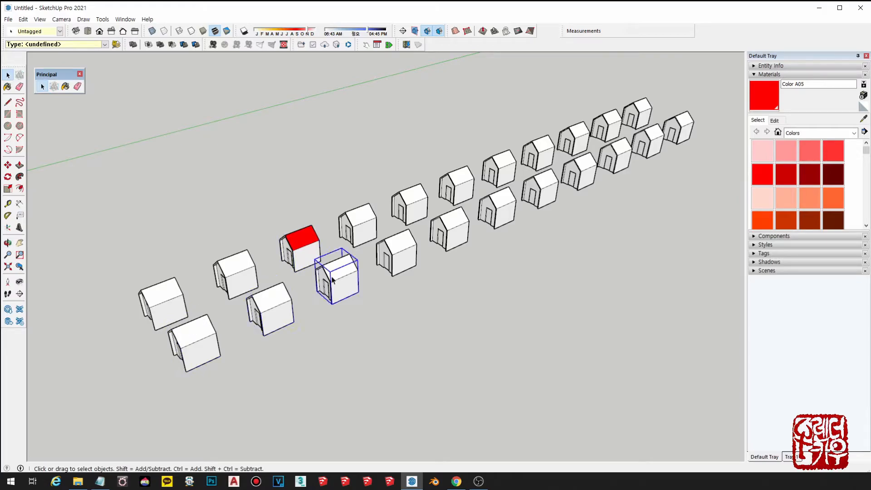
left_click(337, 279)
left_click(531, 291)
- Open the third component house, paint both its roof slopes with Color A05, and close the component
scroll(322, 276, "up", 4)
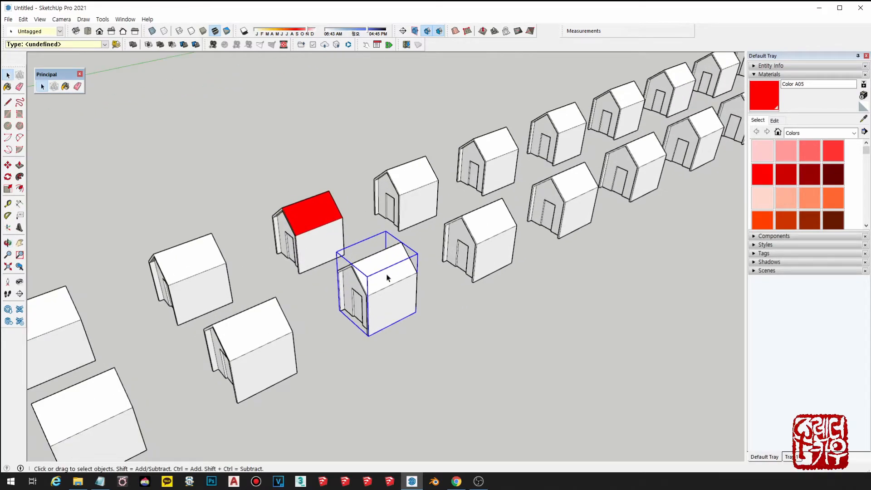
double_click(387, 277)
scroll(389, 276, "up", 3)
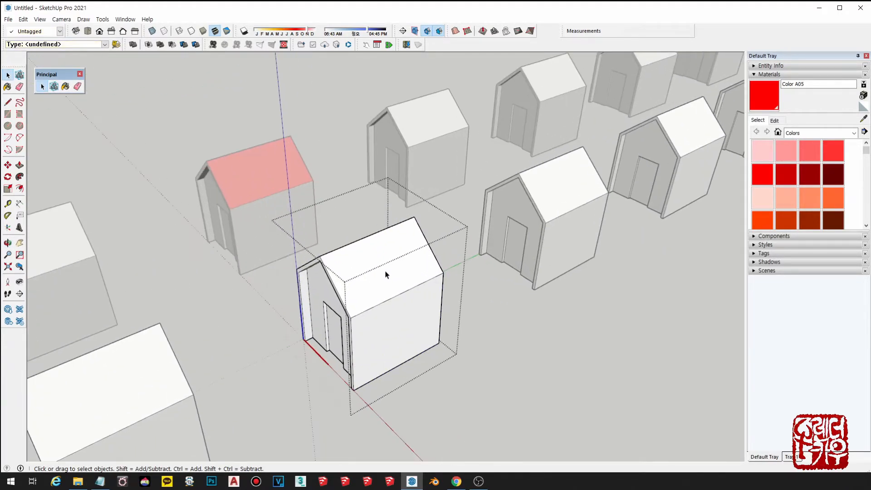
left_click(762, 182)
left_click(402, 264)
mouse_move(401, 264)
middle_mouse_down()
mouse_move(406, 319)
mouse_move(392, 300)
middle_mouse_up()
left_click(377, 298)
key("space")
left_click(546, 354)
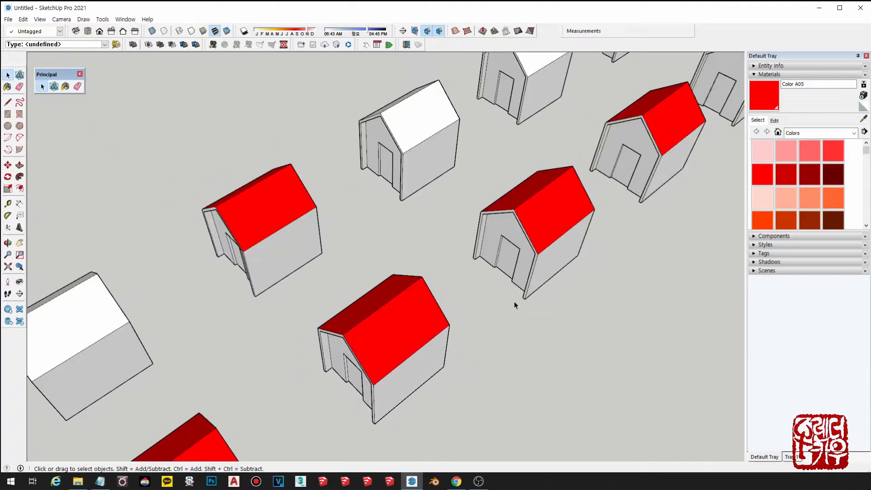
- Compare the roof colours of the two rows, selecting the painted grouped house
scroll(420, 226, "down", 5)
scroll(418, 224, "down", 2)
middle_click_drag(418, 224, 422, 164)
scroll(461, 186, "up", 2)
middle_click_drag(461, 253, 427, 264)
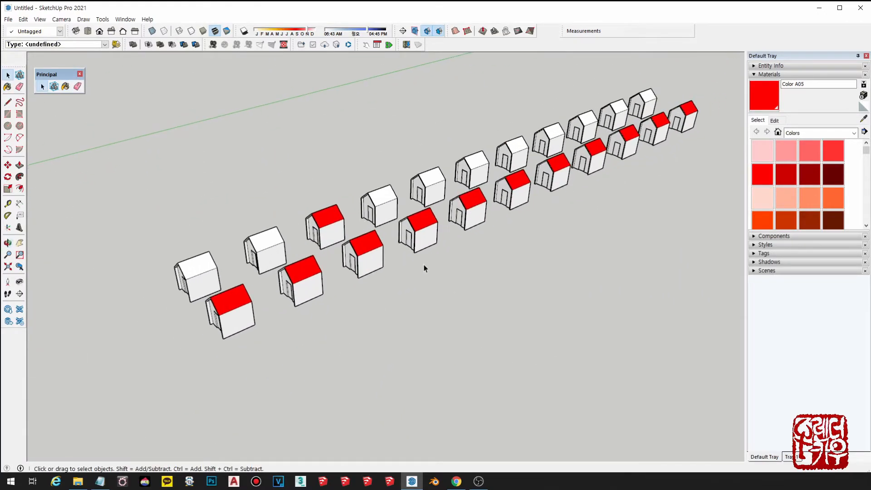
left_click(322, 227)
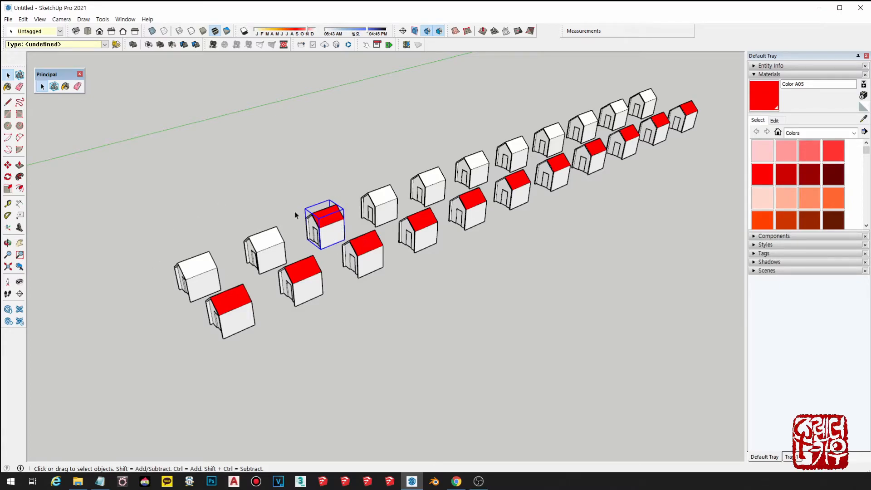
left_click(305, 353)
- Select the nearest component house and examine the roofs along the component row
middle_click_drag(662, 219, 608, 258)
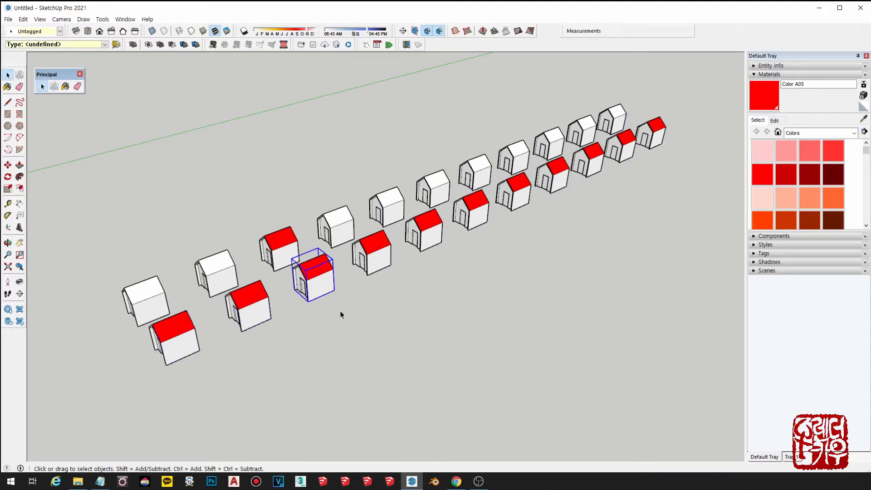
left_click(162, 341)
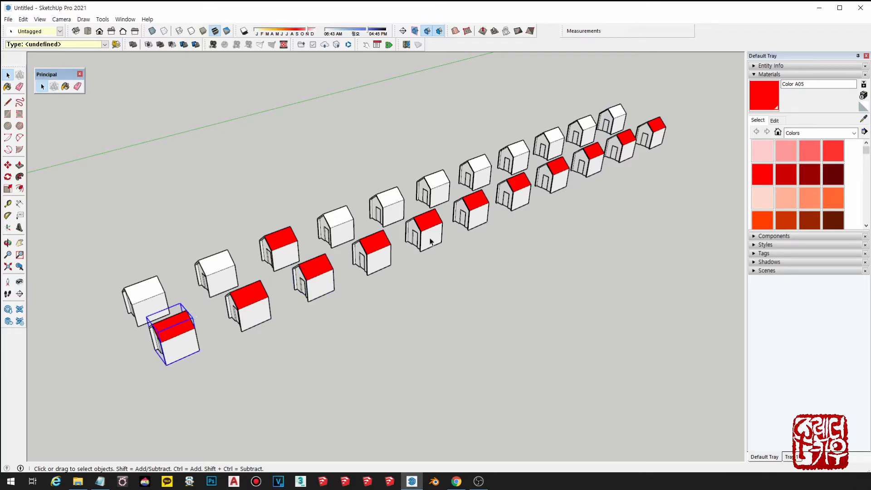
middle_click_drag(371, 302, 402, 250)
middle_click_drag(278, 272, 361, 260)
scroll(316, 271, "up", 2)
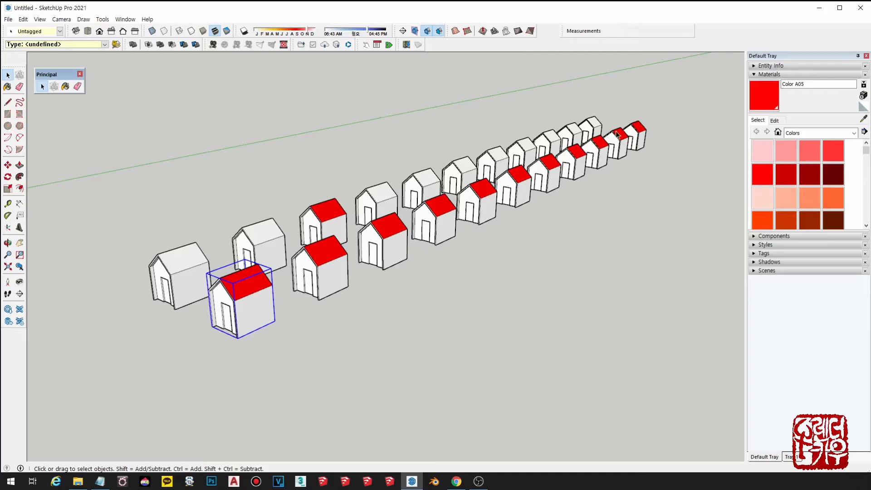
middle_click_drag(244, 289, 373, 276)
mouse_move(438, 277)
middle_mouse_down()
mouse_move(387, 291)
mouse_move(343, 286)
mouse_move(439, 262)
middle_mouse_up()
scroll(423, 263, "up", 1)
middle_click_drag(326, 286, 408, 264)
- Open the nearest grouped house and draw a circle of about 107 mm radius on the front wall above its door
scroll(374, 276, "up", 2)
scroll(409, 273, "up", 2)
middle_click_drag(250, 248, 314, 231, "shift")
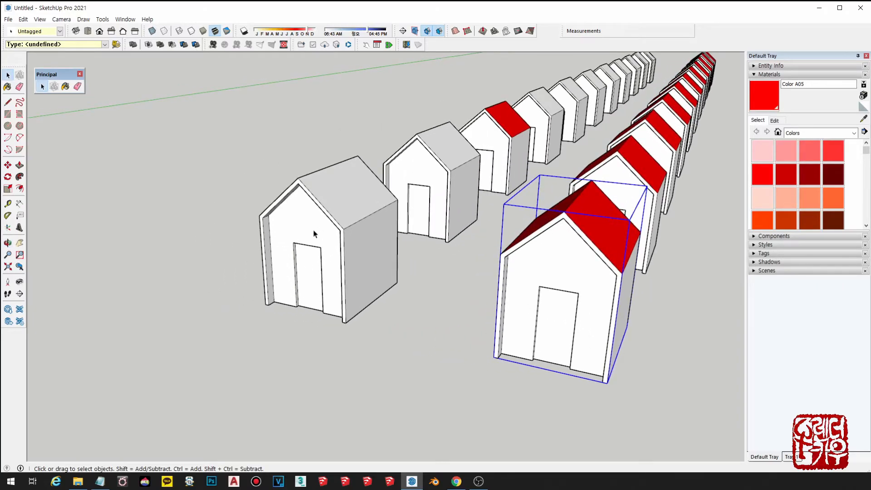
double_click(305, 221)
middle_click_drag(304, 220, 325, 210)
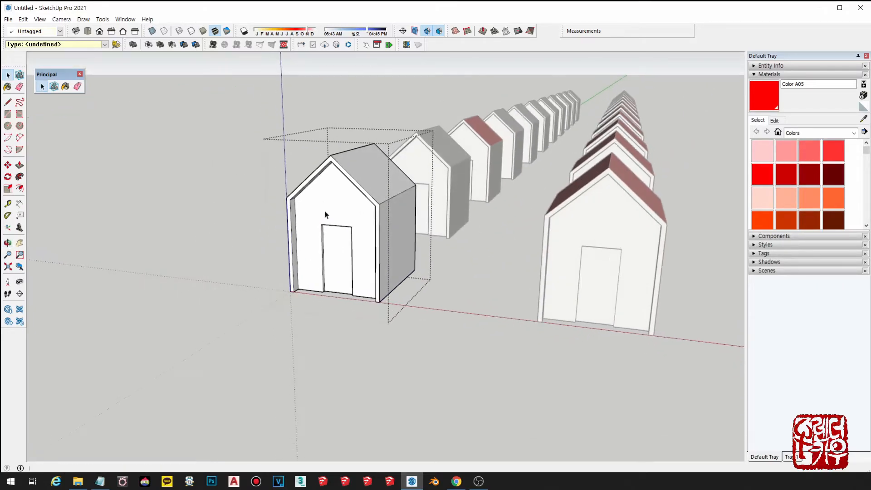
scroll(335, 209, "up", 4)
left_click(336, 208)
scroll(336, 212, "up", 2)
key("c")
left_click(350, 200)
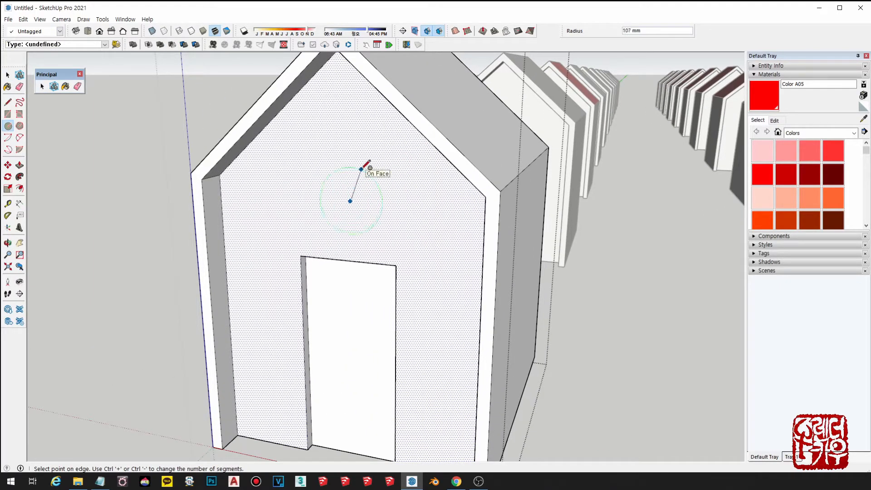
left_click(366, 164)
- Push the circle into the front wall as a shallow round recess, and close the grouped house
scroll(350, 210, "down", 2)
key("p")
scroll(349, 199, "up", 5)
left_click_drag(345, 205, 346, 200)
key("space")
scroll(617, 290, "down", 10)
middle_click_drag(613, 302, 466, 180)
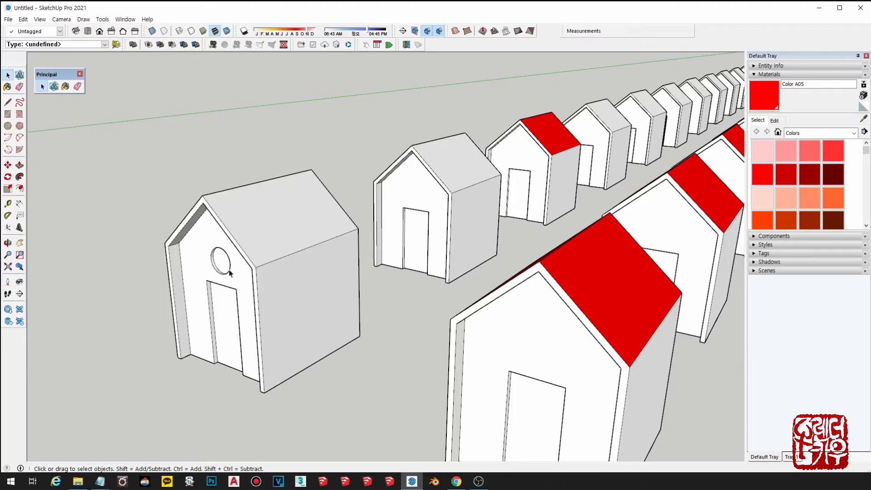
scroll(624, 312, "down", 5)
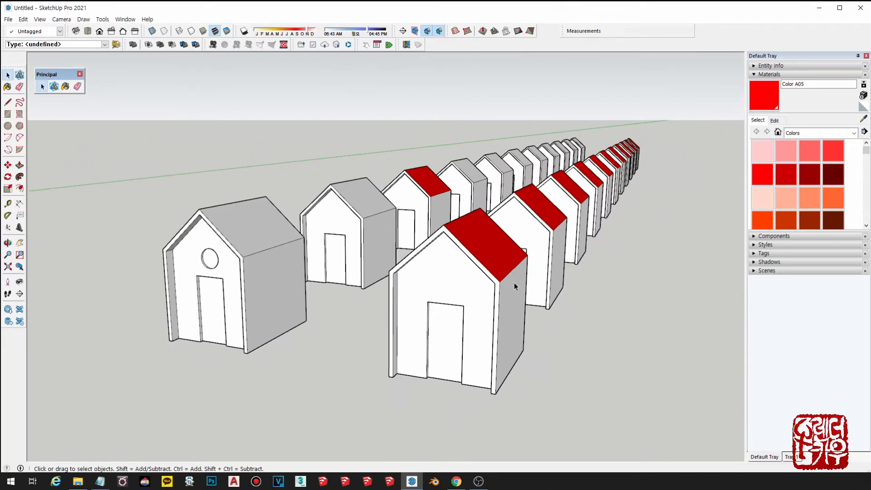
middle_click_drag(514, 283, 472, 222)
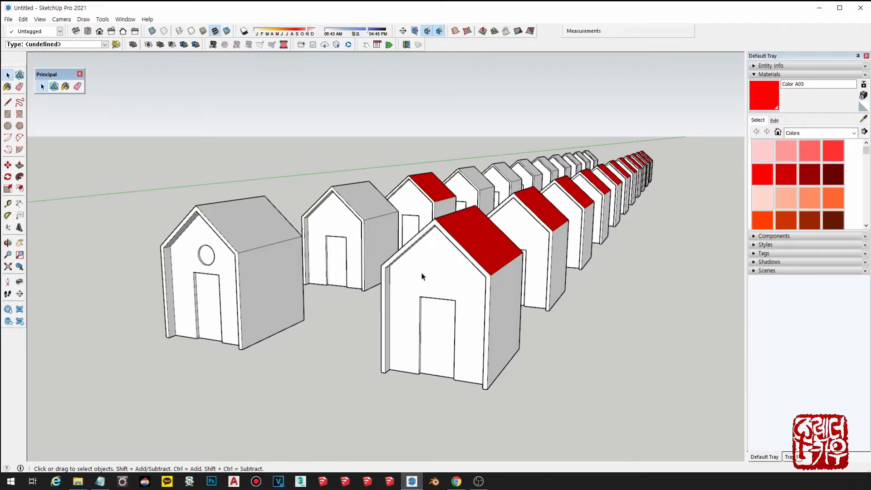
- Open the nearest component house, draw a circle on the front wall above its door, and select the circular face
scroll(422, 276, "up", 1)
left_click(437, 267)
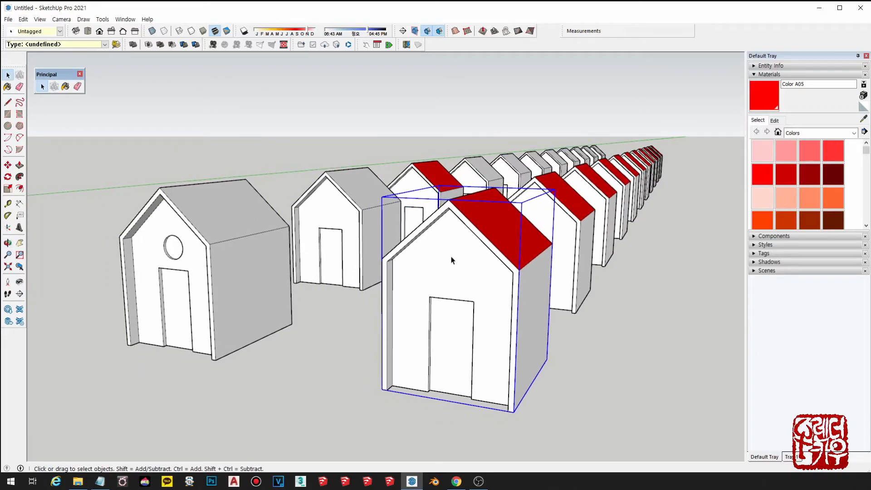
double_click(451, 261)
scroll(454, 266, "up", 3)
key("c")
left_click(453, 281)
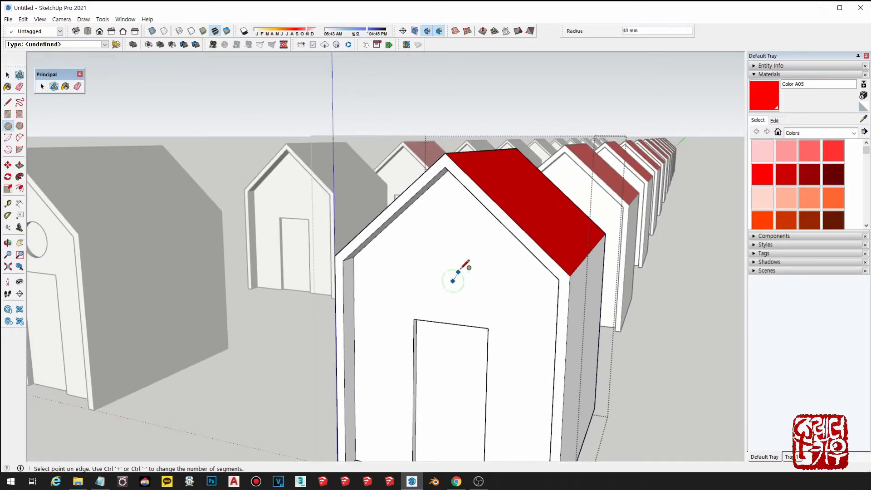
left_click(470, 253)
key("space")
left_click(455, 294)
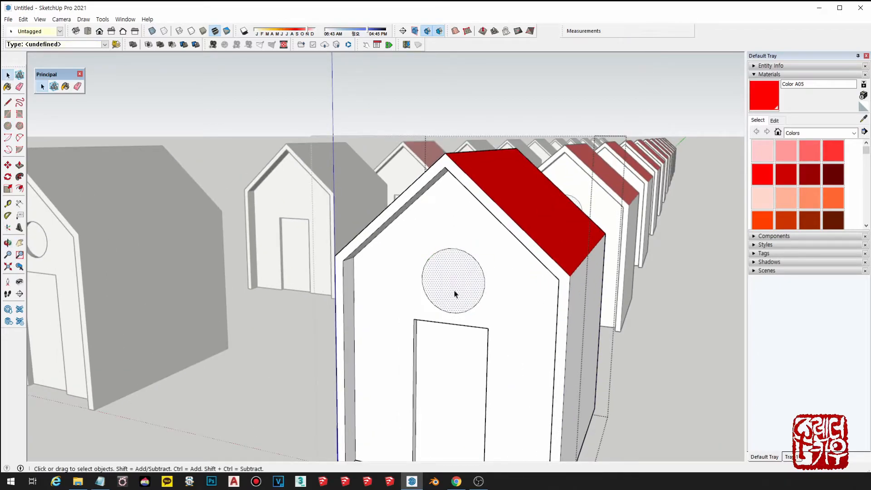
- Push the circular face about 41 mm into the front wall as a round recess, and close the component house
scroll(455, 294, "up", 2)
key("p")
left_click(453, 287)
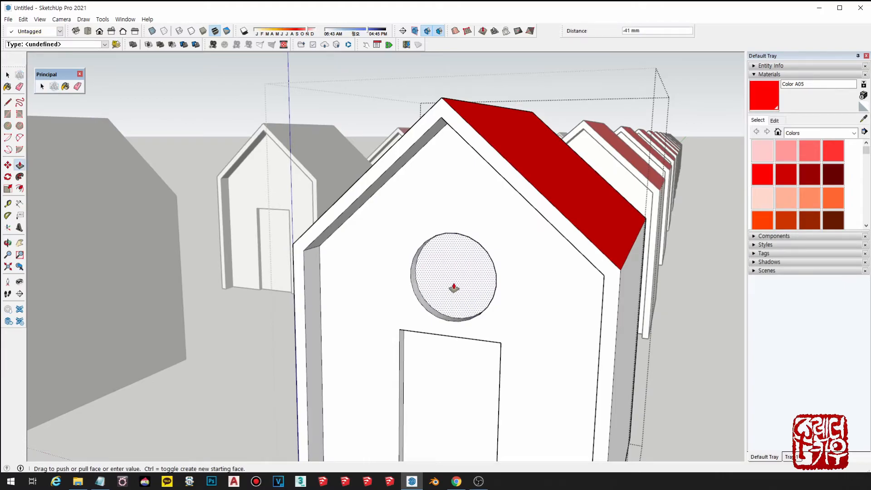
left_click(453, 288)
scroll(453, 288, "down", 5)
key("space")
middle_click_drag(546, 311, 451, 358)
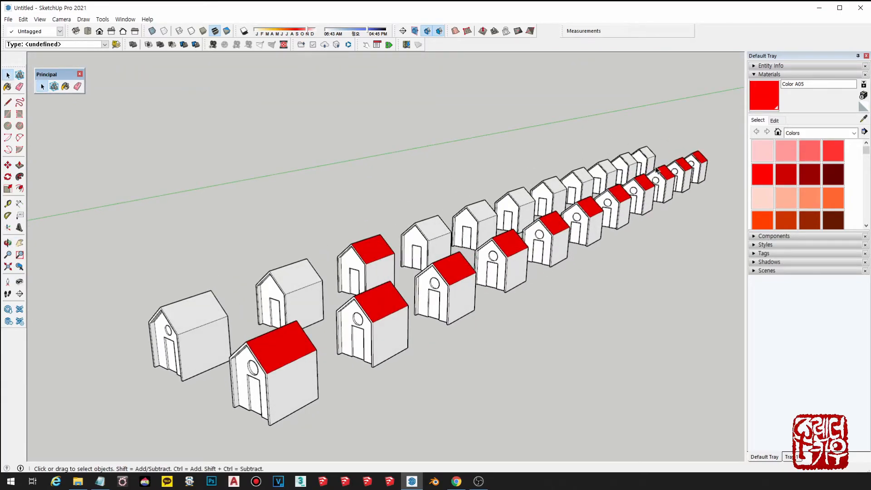
- Select the whole row of grouped houses and array ten copies away from the component row, spaced about 2143 mm apart
middle_click_drag(657, 170, 676, 365)
scroll(470, 156, "down", 3)
left_click_drag(406, 96, 683, 297)
middle_click_drag(552, 262, 621, 247)
left_click_drag(430, 74, 519, 323)
middle_click_drag(517, 311, 497, 307)
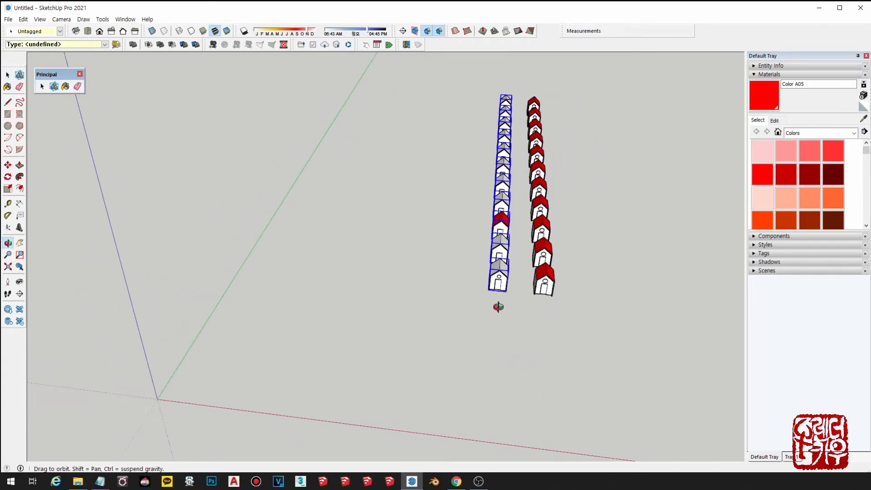
key("m")
key("ctrl")
left_click(464, 301)
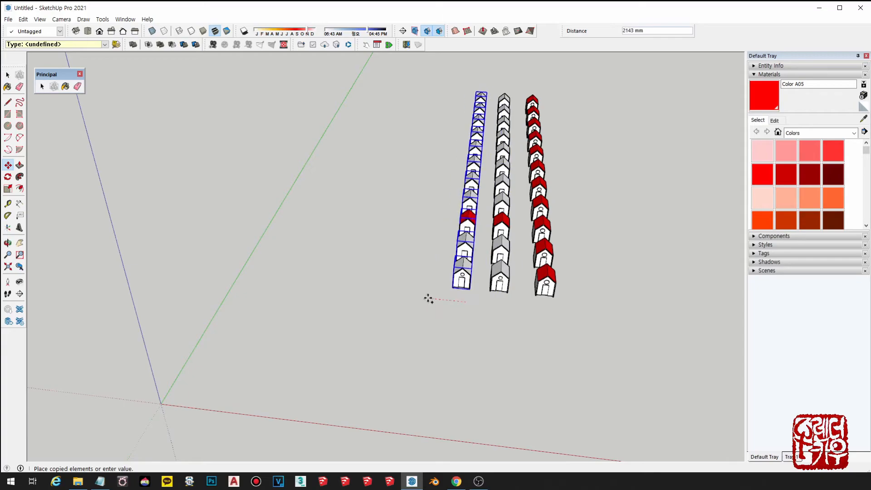
key("Escape")
type("*9")
key("Return")
key("space")
- Select the whole row of component houses and array ten copies on the side away from the grouped houses
left_click_drag(605, 334, 528, 75)
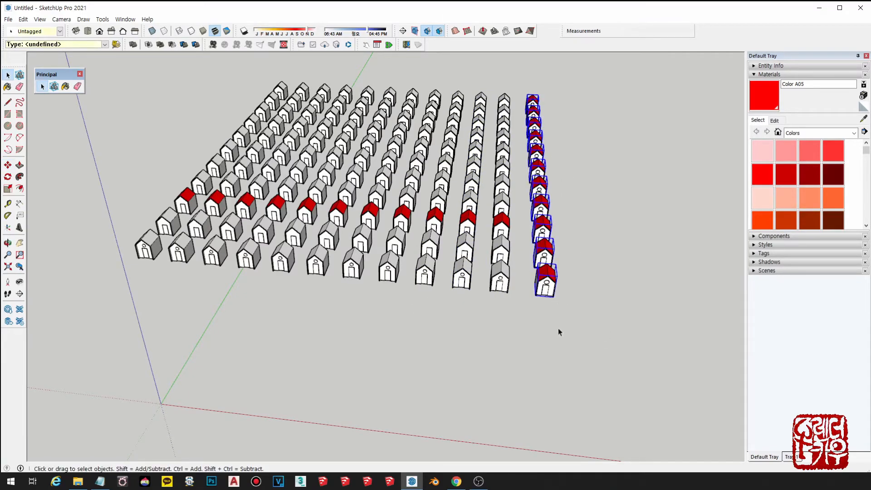
key("m")
key("ctrl")
left_click(532, 332)
left_click(579, 338)
type("*10")
key("Return")
- Examine the front walls and roofs across the multiplied rows of component houses
middle_click_drag(577, 338, 278, 314)
middle_click_drag(359, 297, 437, 264, "shift")
middle_click_drag(489, 278, 458, 285, "shift")
scroll(506, 282, "up", 6)
key("space")
scroll(506, 254, "up", 3)
middle_click_drag(505, 263, 489, 273)
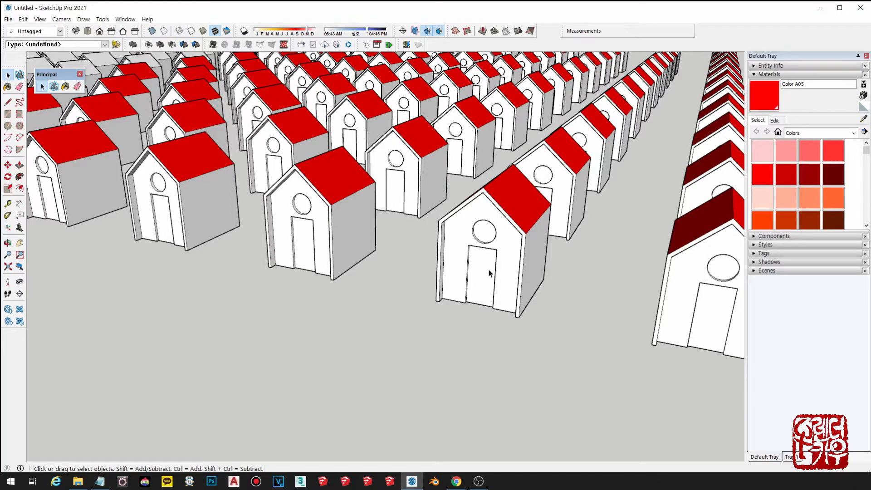
scroll(489, 273, "down", 3)
scroll(550, 277, "down", 3)
scroll(603, 285, "up", 3)
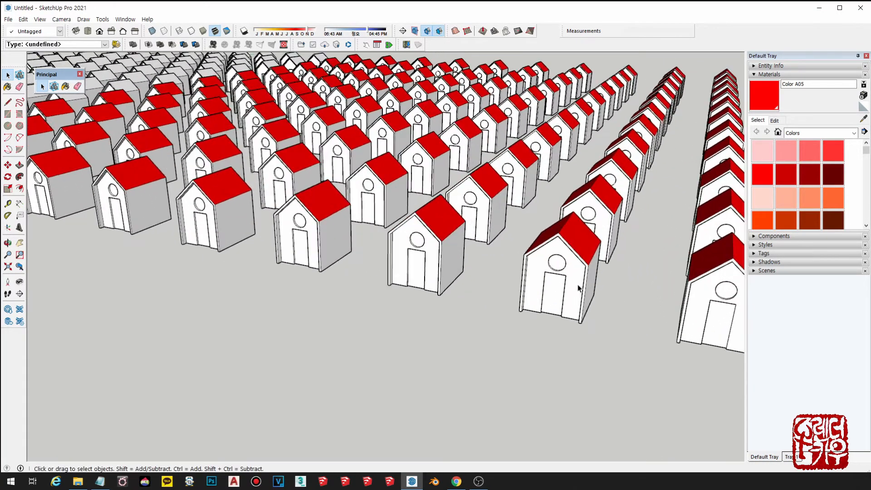
- Open the nearest component house and draw a circle of about 32 mm radius near the side edge of its door
scroll(578, 288, "up", 8)
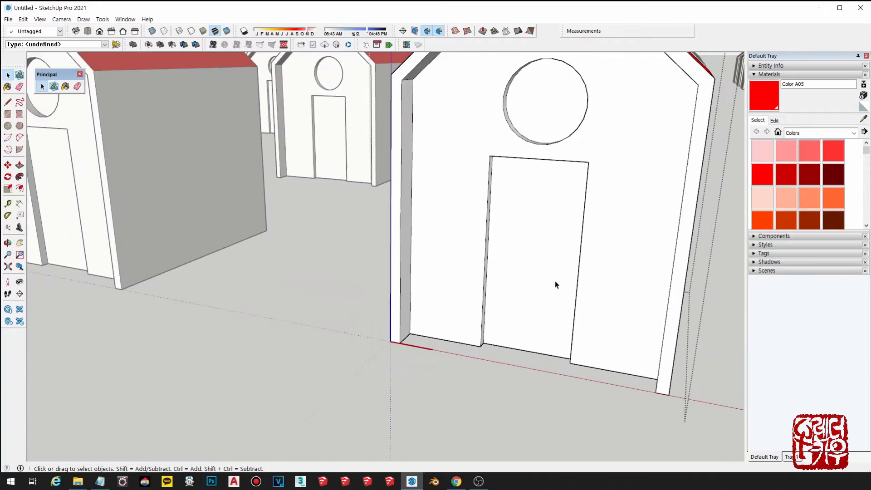
left_click(555, 284)
scroll(555, 284, "up", 3)
key("c")
left_click(570, 261)
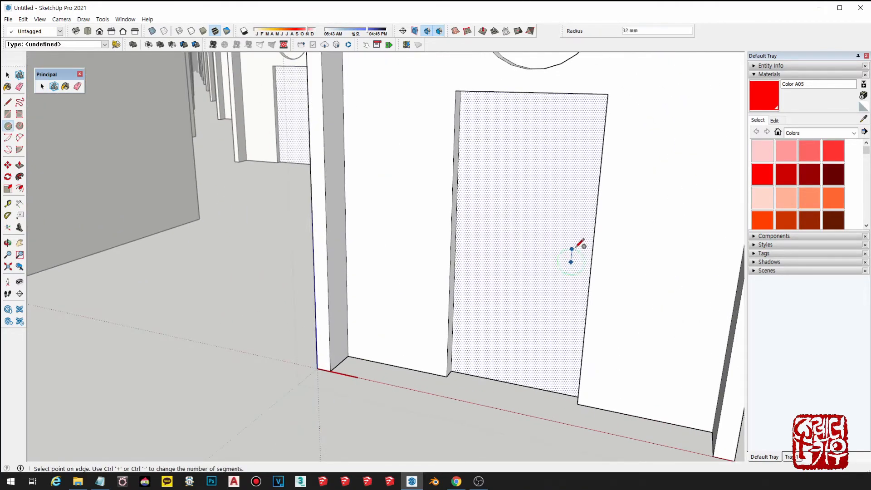
left_click(575, 246)
- Pull the small circle slightly out of the door as a round knob
scroll(575, 246, "up", 2)
key("p")
left_click(573, 273)
left_click(569, 275)
key("space")
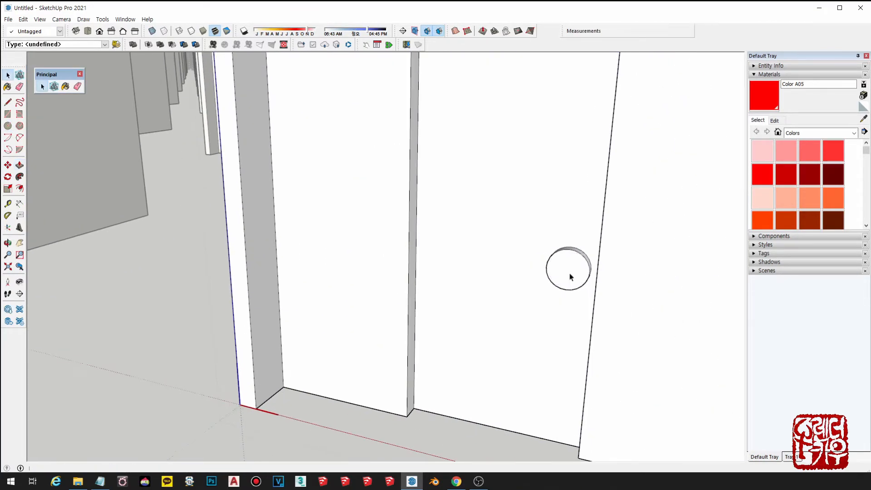
- Examine the doors of the component houses across the rows for the added knob
scroll(311, 344, "down", 3)
scroll(576, 226, "down", 5)
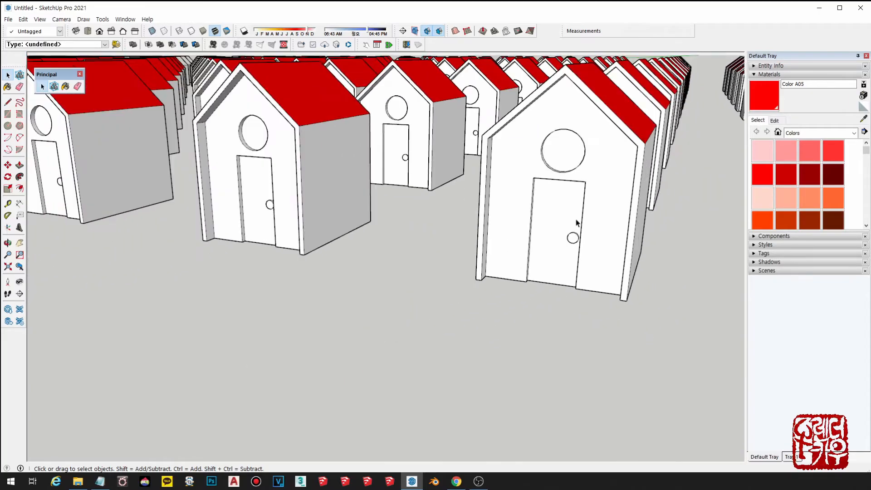
scroll(577, 222, "down", 5)
scroll(592, 219, "down", 1)
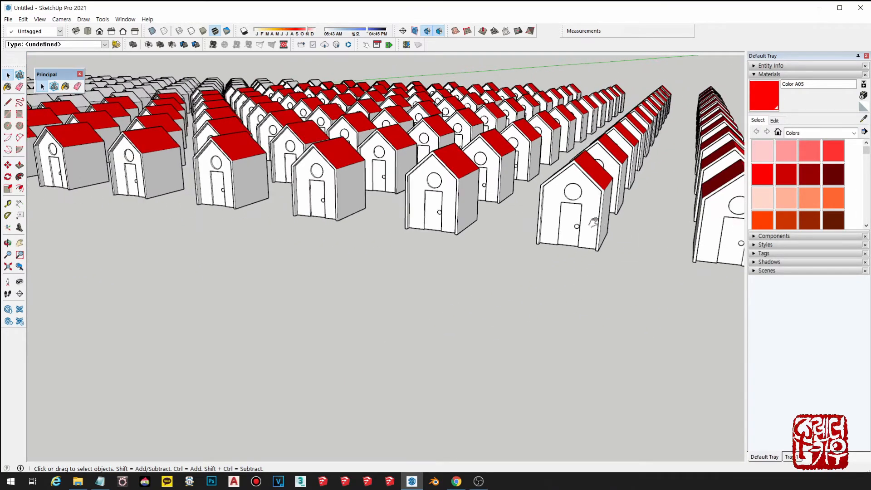
middle_click_drag(593, 219, 592, 277)
scroll(592, 276, "up", 5)
scroll(592, 282, "down", 3)
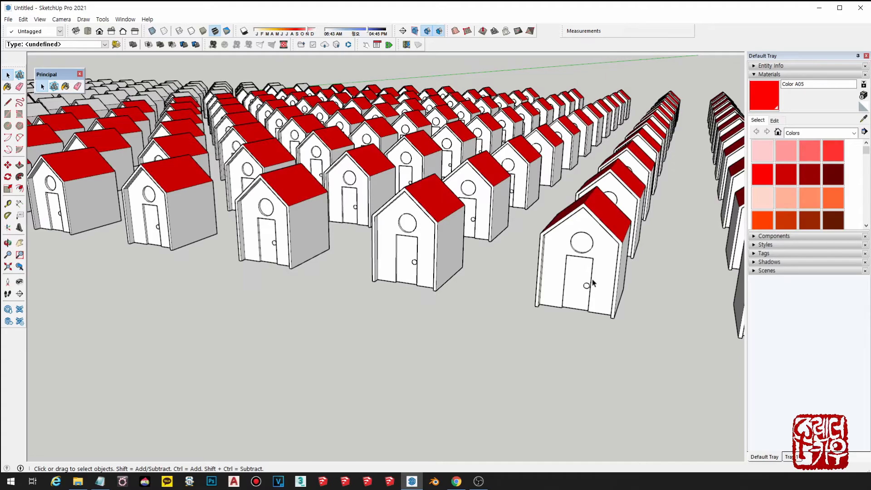
scroll(592, 282, "down", 2)
- Examine the front rows of grouped houses, and compare the complete grouped and component arrays from above
middle_click_drag(535, 254, 630, 282, "shift")
middle_click_drag(401, 230, 628, 251)
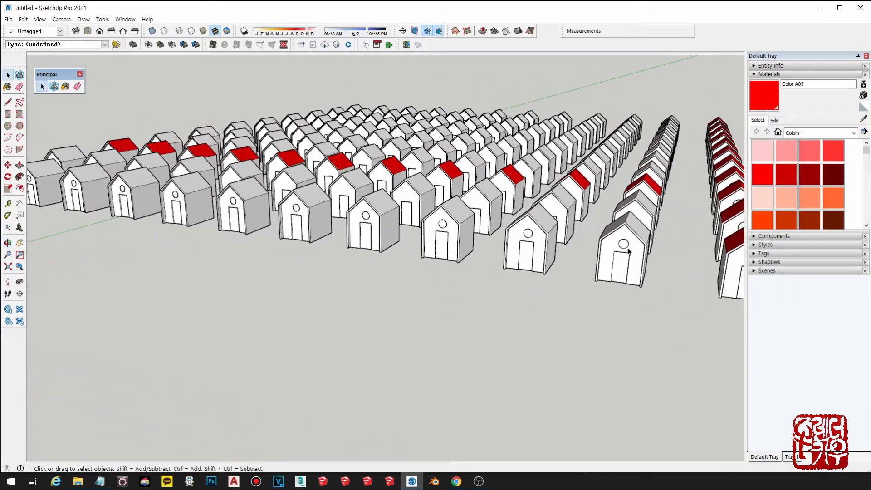
scroll(628, 251, "up", 2)
mouse_move(599, 276)
middle_mouse_down()
mouse_move(589, 291)
mouse_move(622, 298)
mouse_move(603, 261)
middle_mouse_up()
scroll(620, 296, "up", 2)
scroll(596, 299, "up", 1)
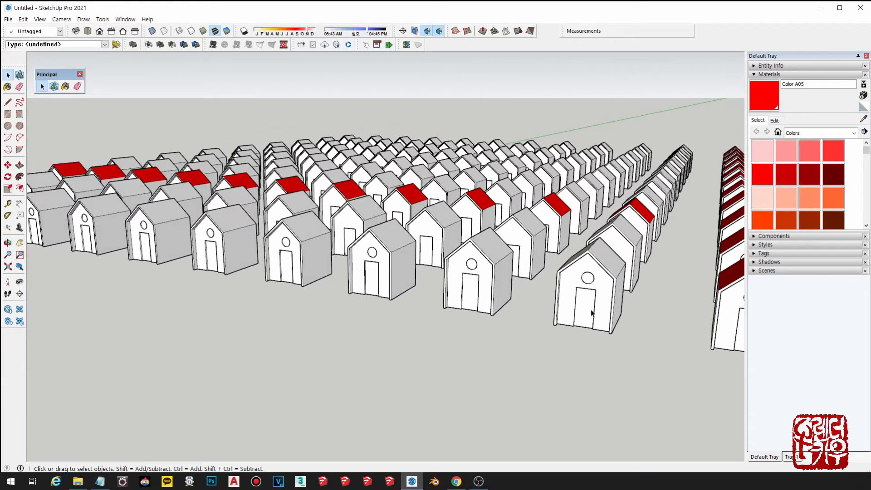
scroll(591, 313, "down", 2)
middle_click_drag(591, 313, 582, 359)
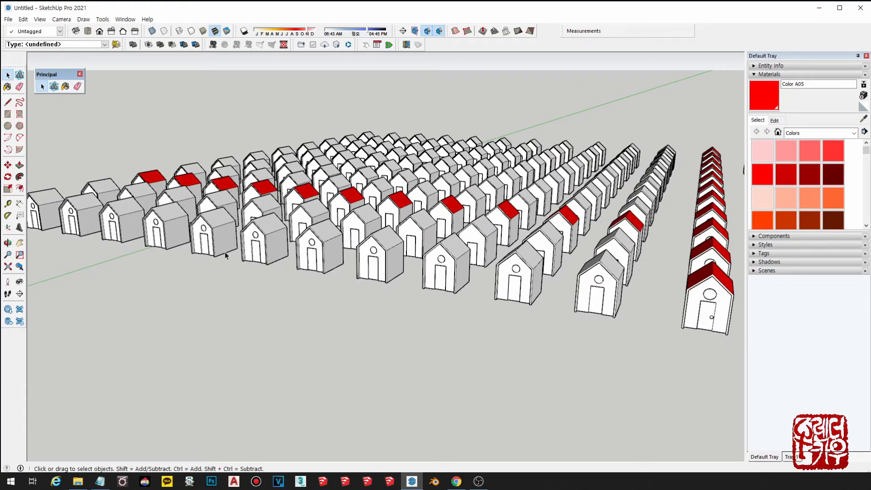
middle_click_drag(615, 287, 427, 304)
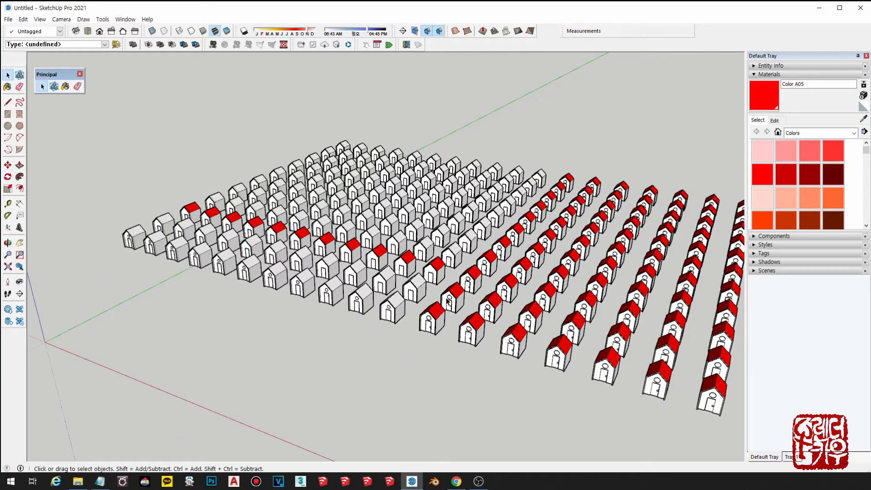
middle_click_drag(448, 301, 365, 280)
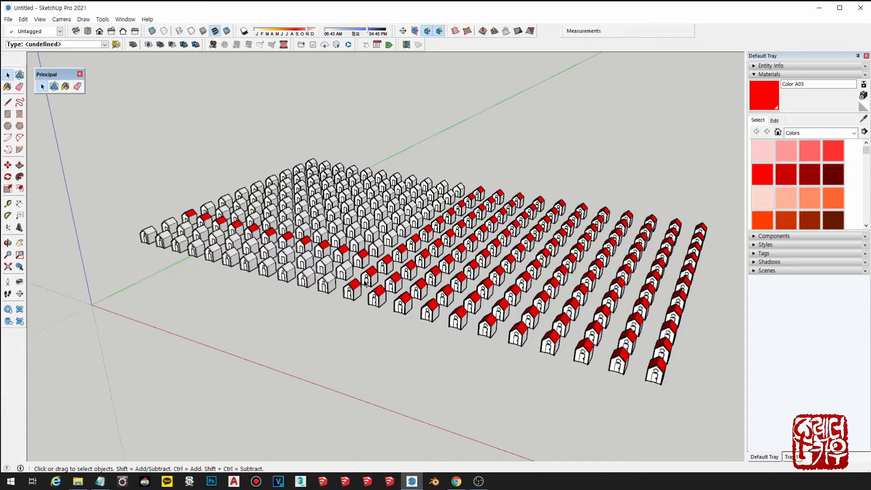
middle_click_drag(365, 282, 460, 274)
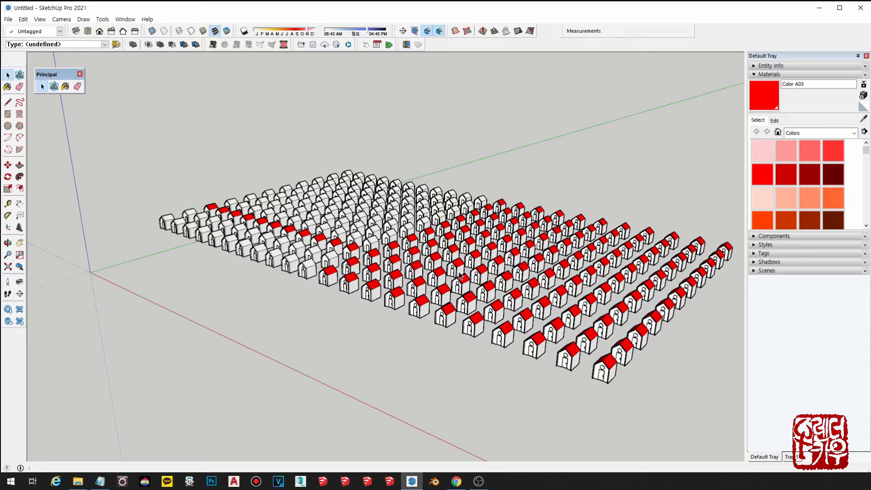
middle_click_drag(460, 277, 582, 318)
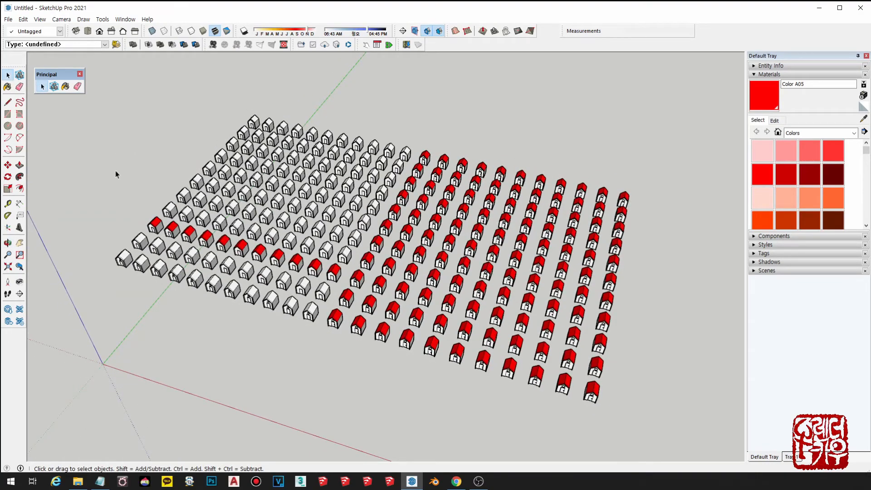
middle_click_drag(118, 190, 209, 107)
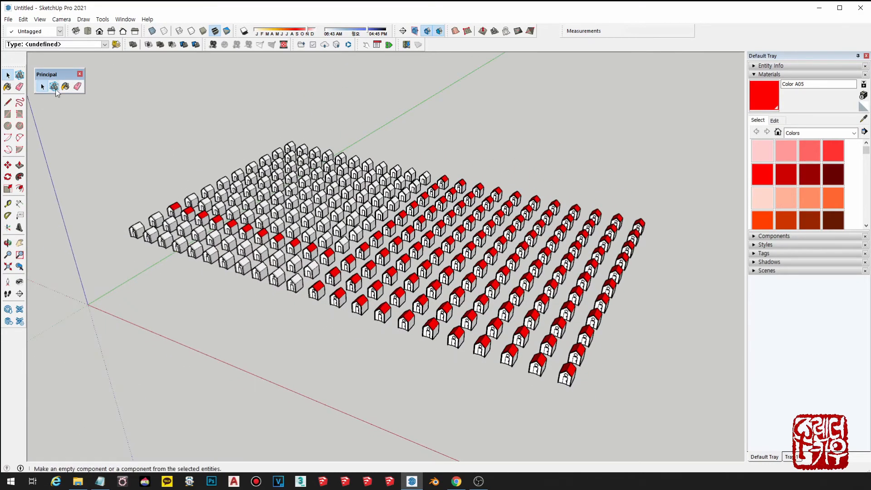
- Select the geometry of the nearest corner house, review the Create Component options for it, and cancel without creating one
scroll(507, 290, "down", 2)
scroll(556, 382, "up", 1)
left_click(562, 360)
scroll(562, 363, "up", 3)
right_click(559, 353)
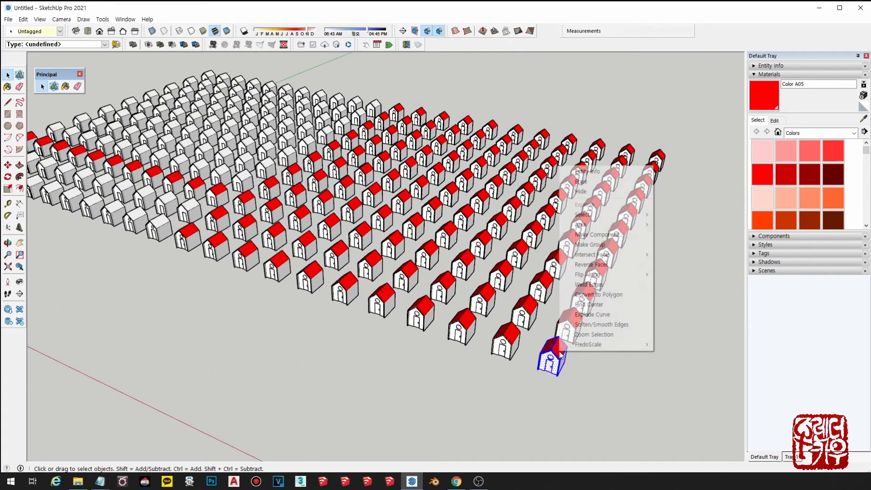
left_click(598, 235)
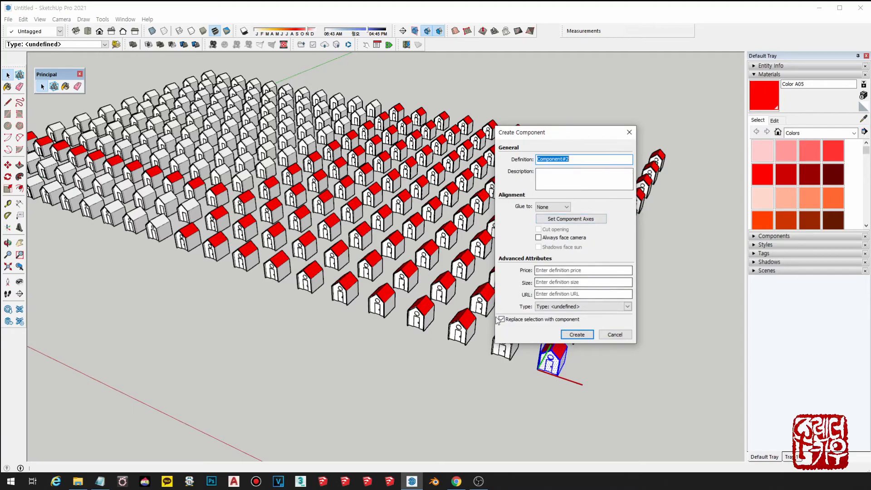
left_click(613, 335)
- Show the component settings in place of the materials, and review the component statistics and editing options
left_click(755, 74)
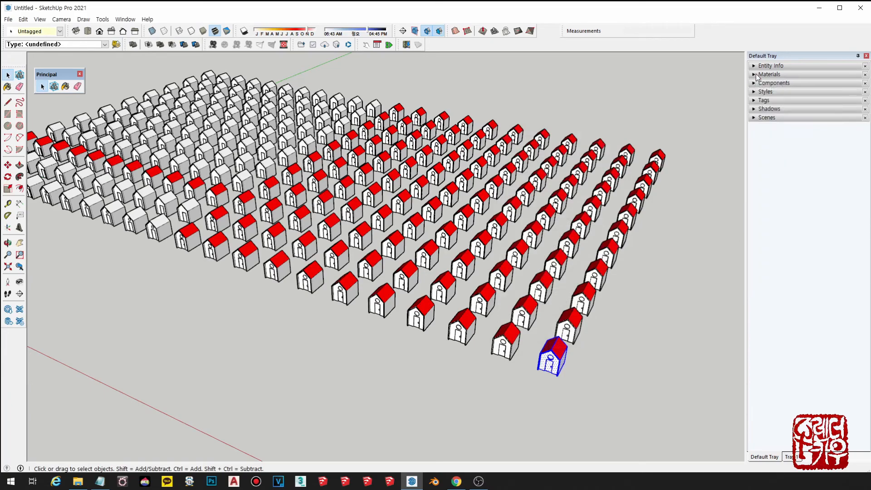
left_click(756, 85)
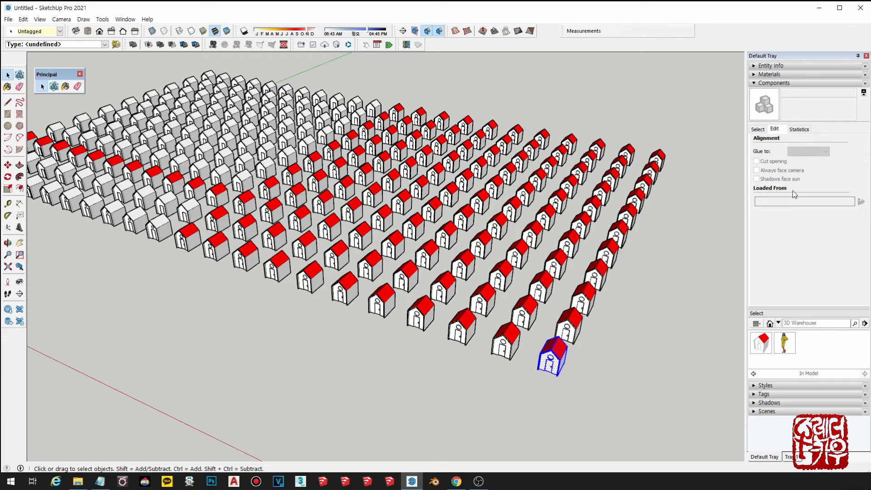
left_click(800, 130)
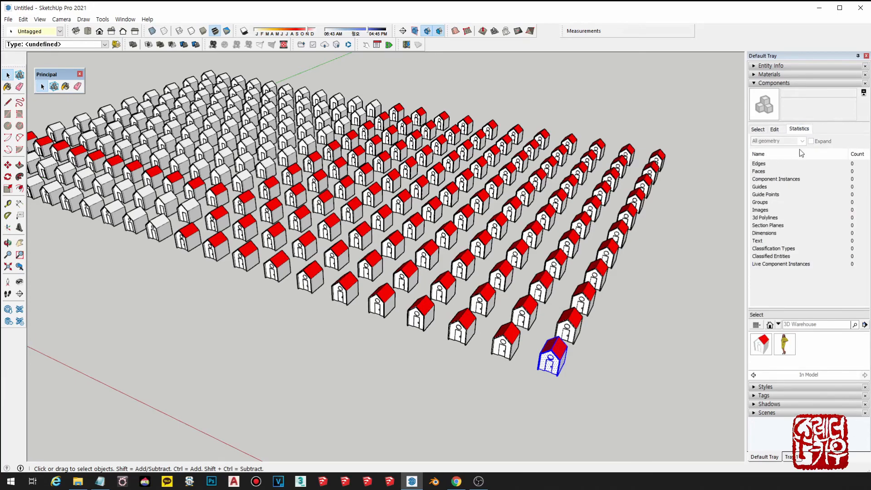
left_click(775, 130)
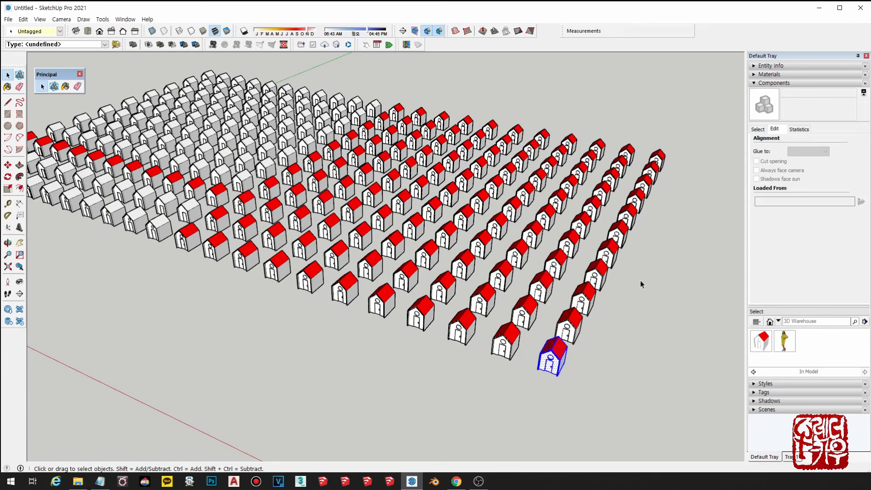
scroll(640, 282, "down", 5)
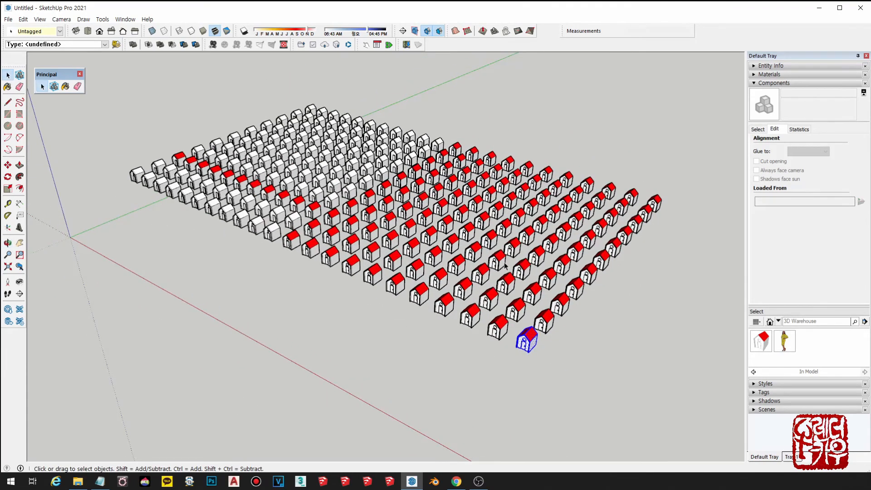
middle_click_drag(505, 266, 517, 271)
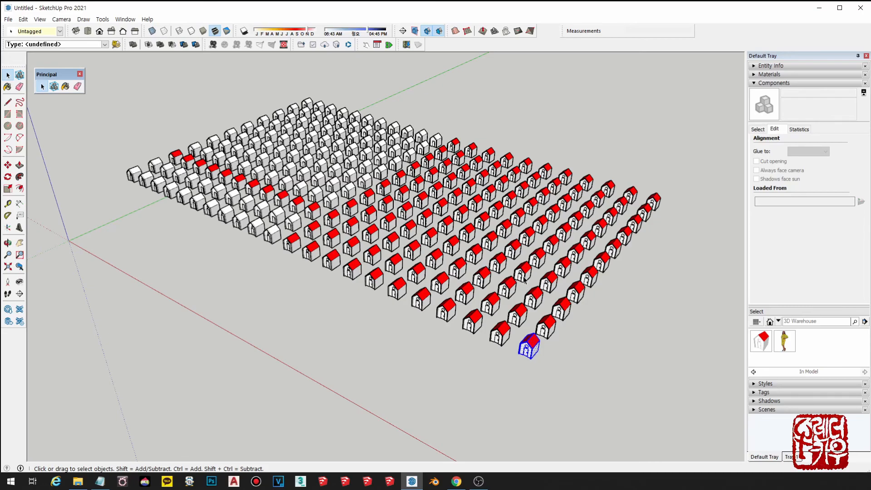
middle_click_drag(548, 313, 595, 325, "shift")
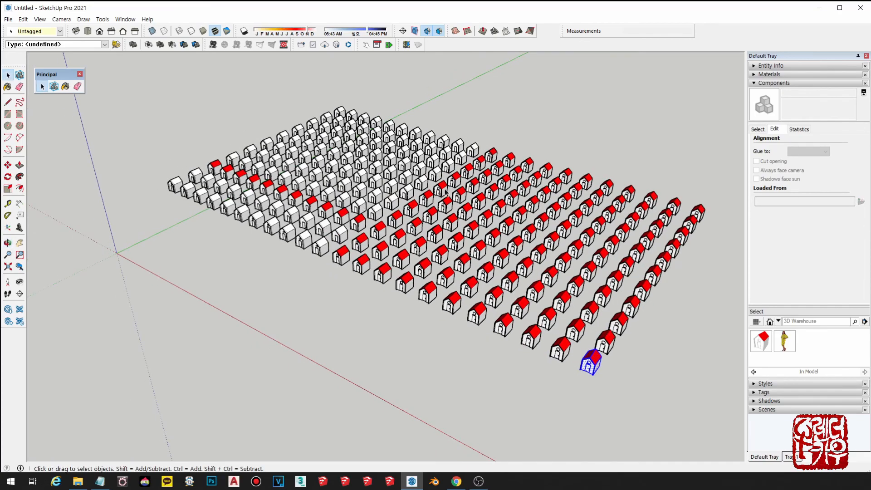
middle_click_drag(546, 307, 563, 338)
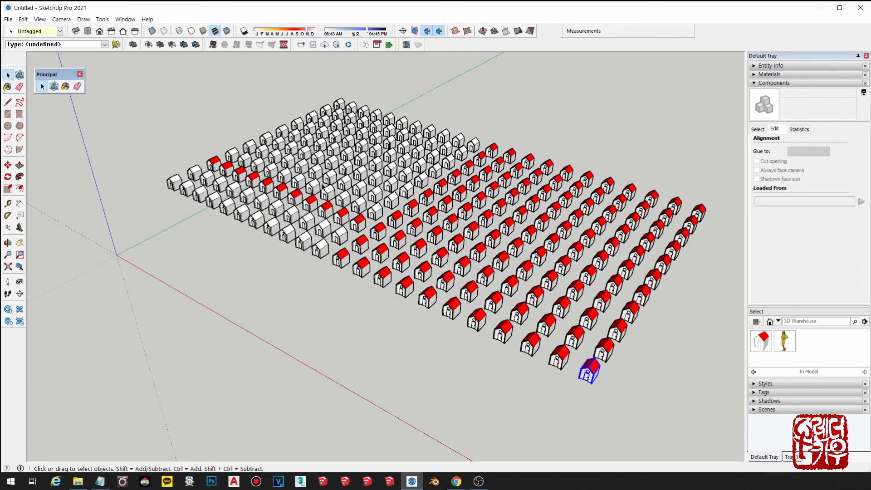
middle_click_drag(582, 336, 514, 350)
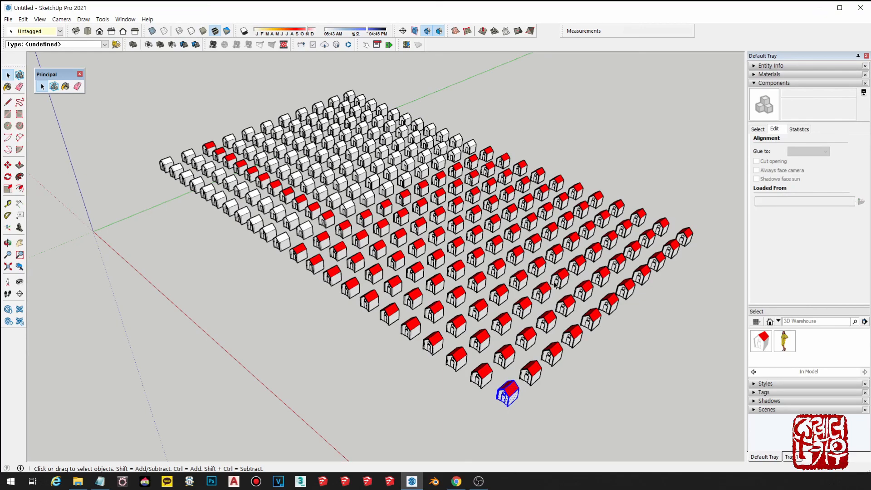